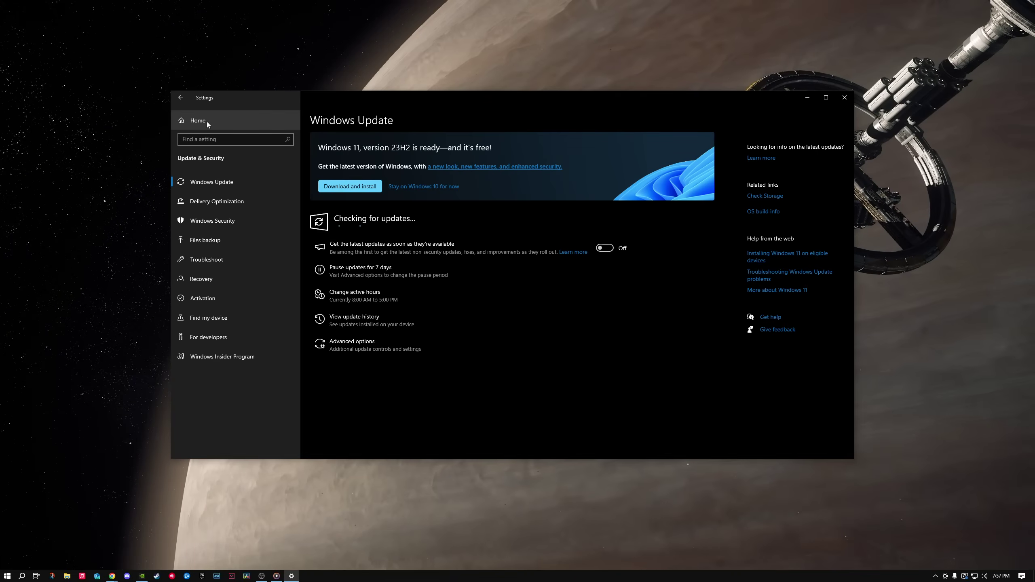
# Go to the Gaming section's Game Mode page and confirm Game Mode is switched On
pyautogui.click(207, 122)
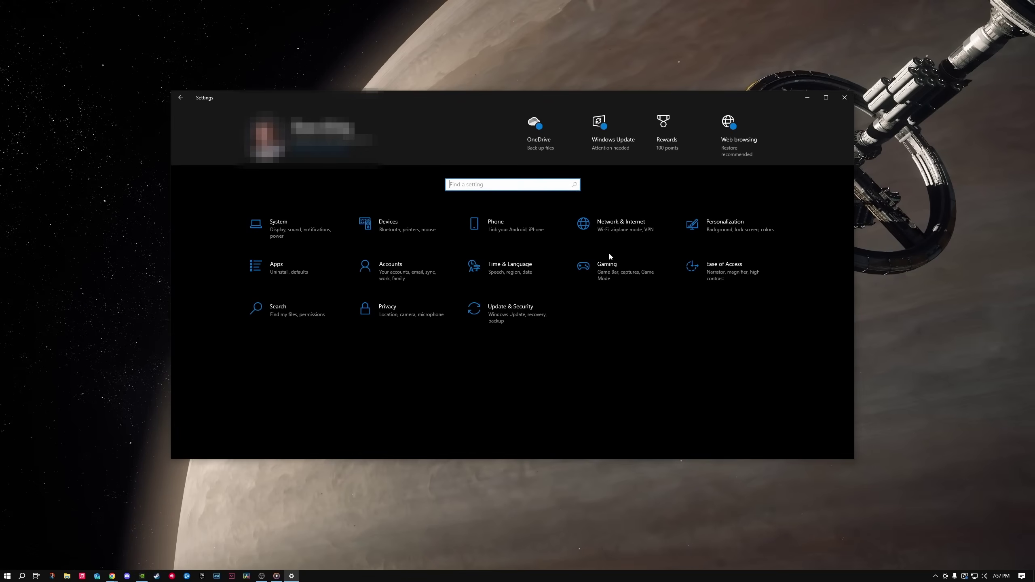
pyautogui.click(621, 271)
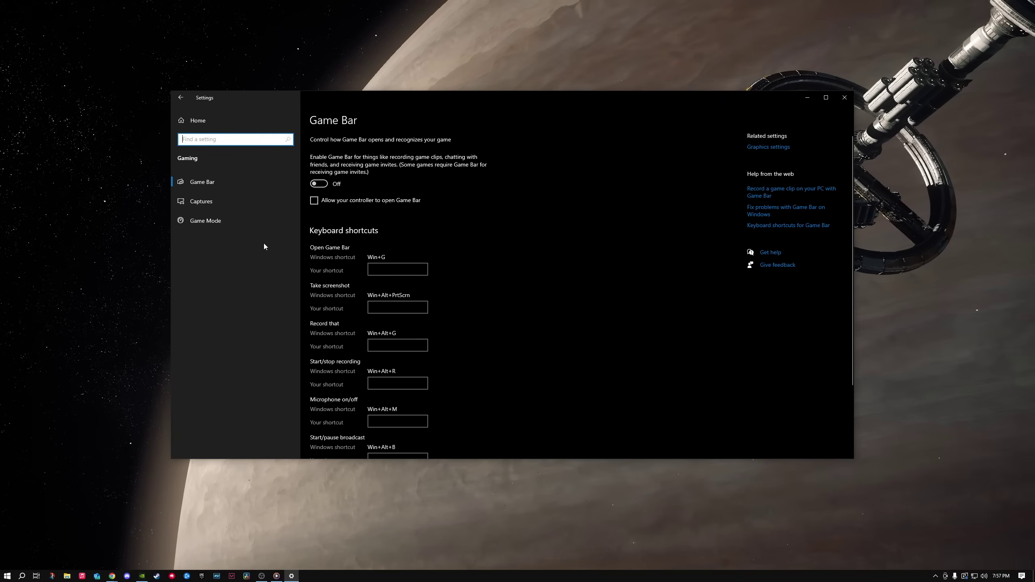
pyautogui.click(231, 221)
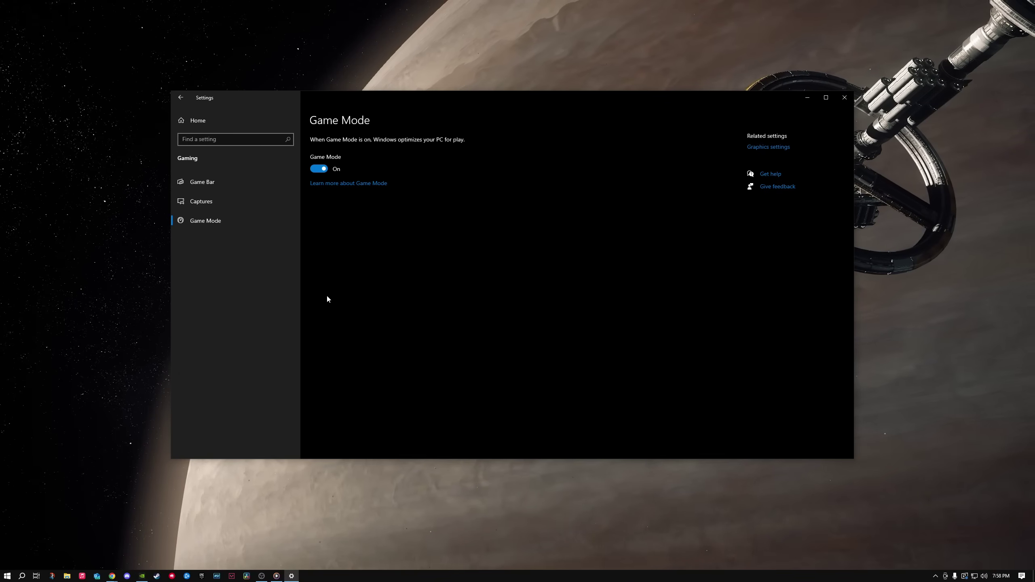
# Bring up the Graphics settings page through system search
pyautogui.click(7, 575)
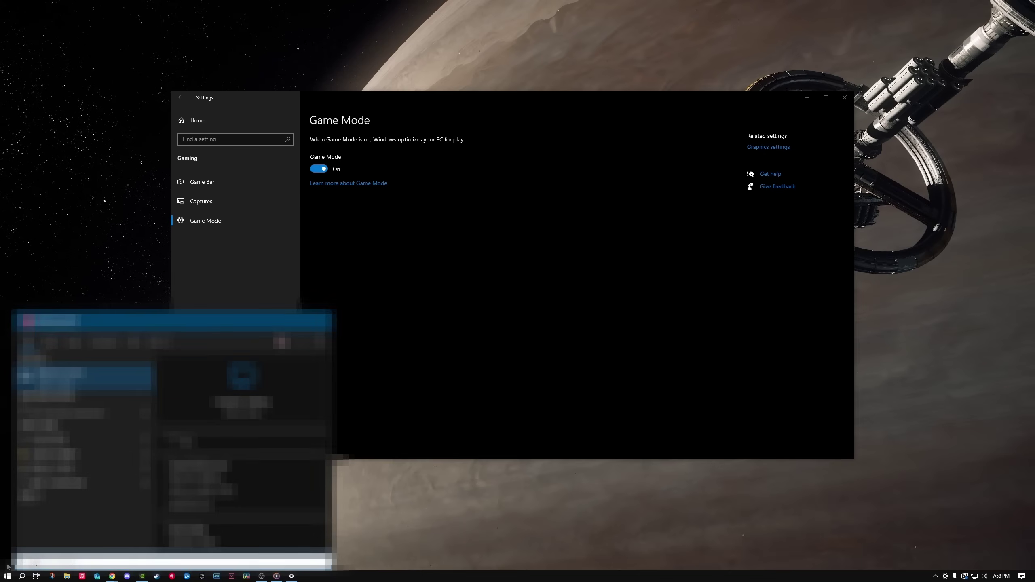
pyautogui.press('Return')
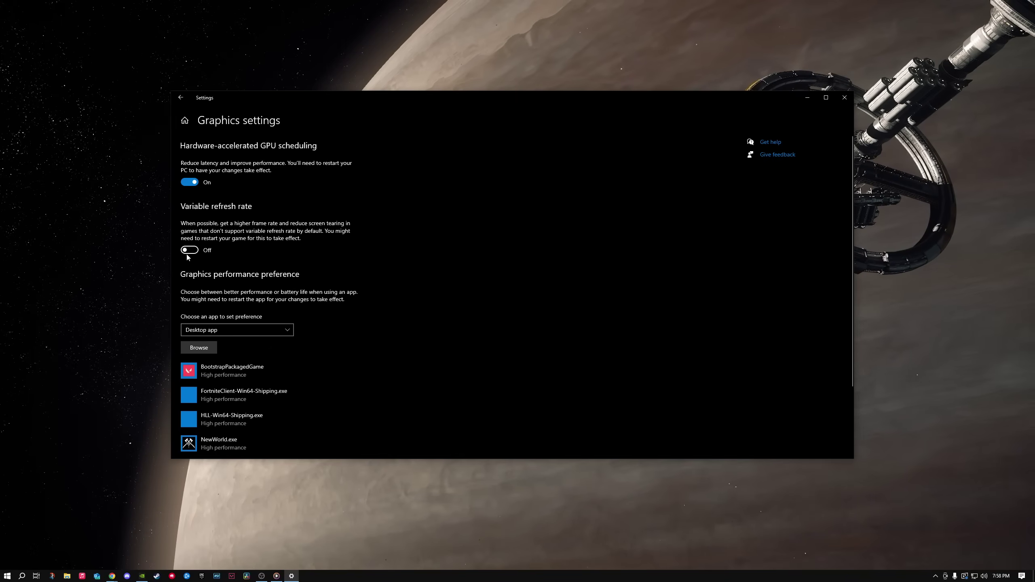
pyautogui.scroll(-2, 192, 259)
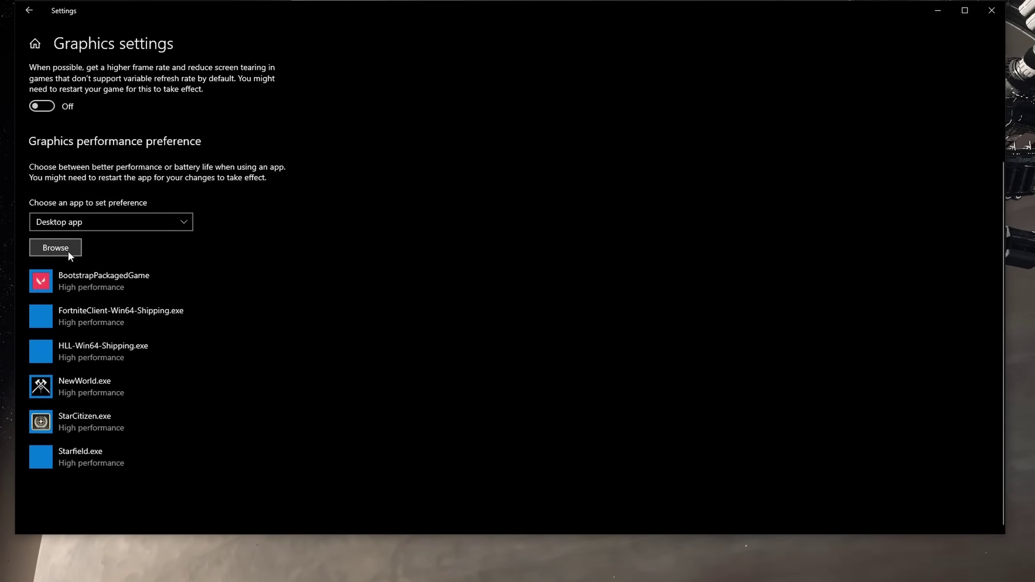
# Add StarCitizen.exe from the StarCitizen LIVE\Bin64 folder to the graphics app list
pyautogui.click(68, 250)
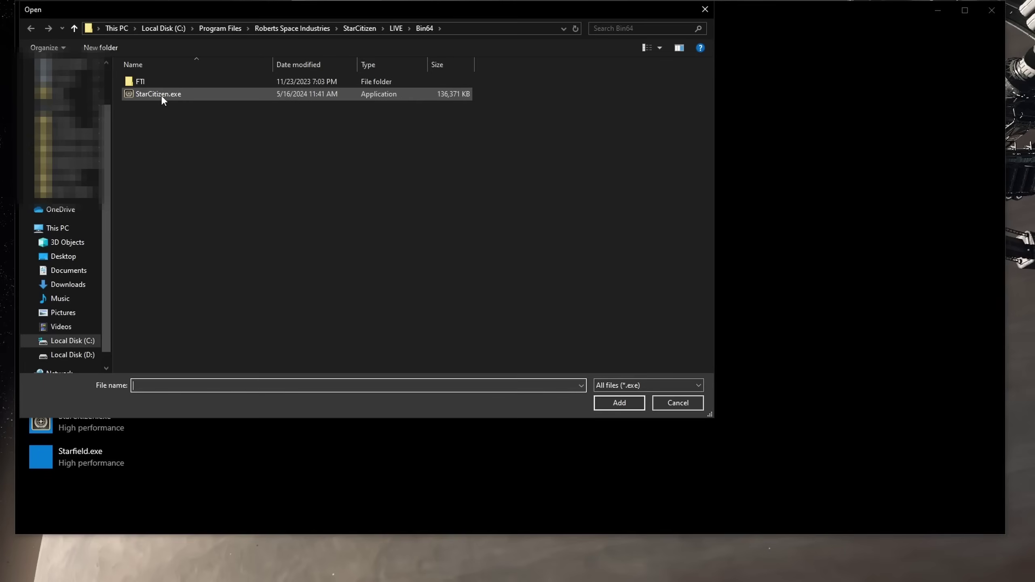
pyautogui.hotkey('alt', 'Up')
pyautogui.hotkey('alt', 'Up')
pyautogui.doubleClick(154, 82)
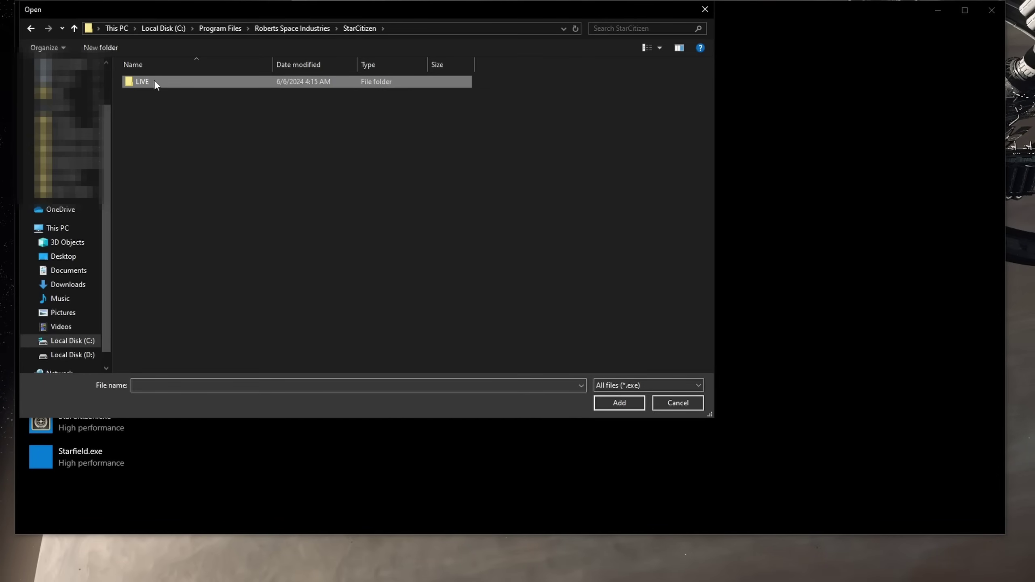
pyautogui.doubleClick(155, 81)
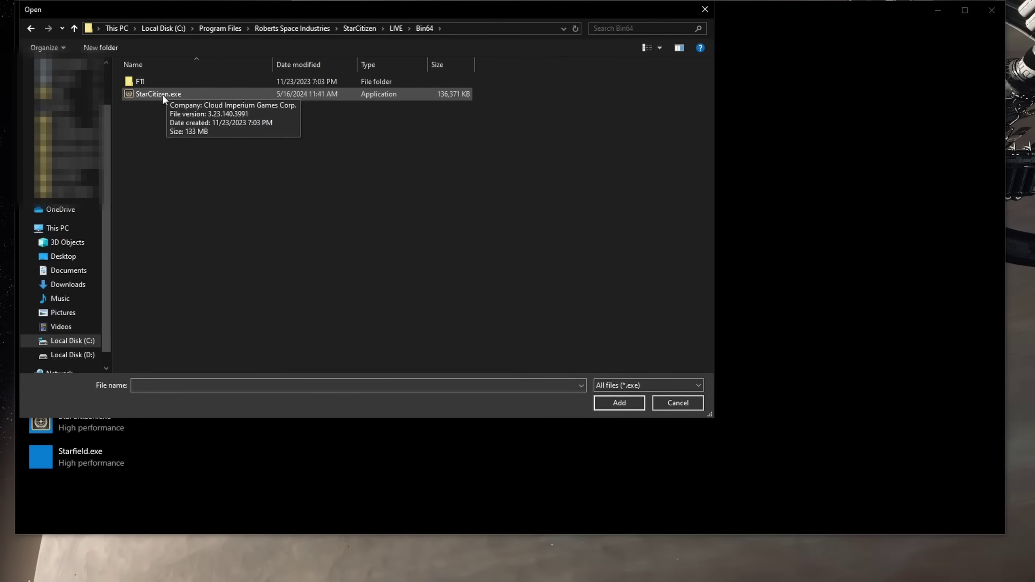
pyautogui.click(167, 96)
pyautogui.click(620, 403)
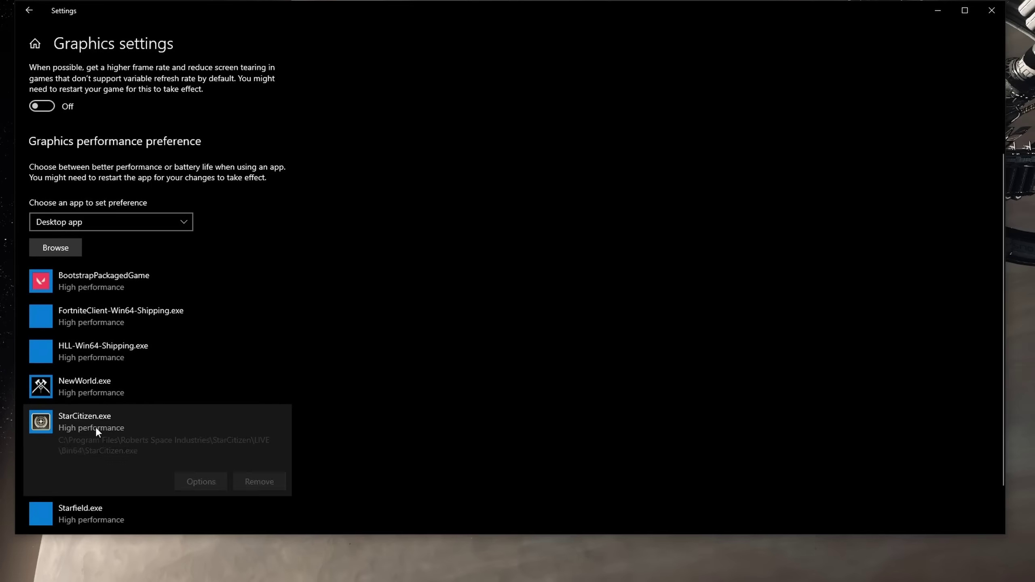
# Set StarCitizen.exe's graphics preference to High performance and save it
pyautogui.click(98, 426)
pyautogui.click(199, 482)
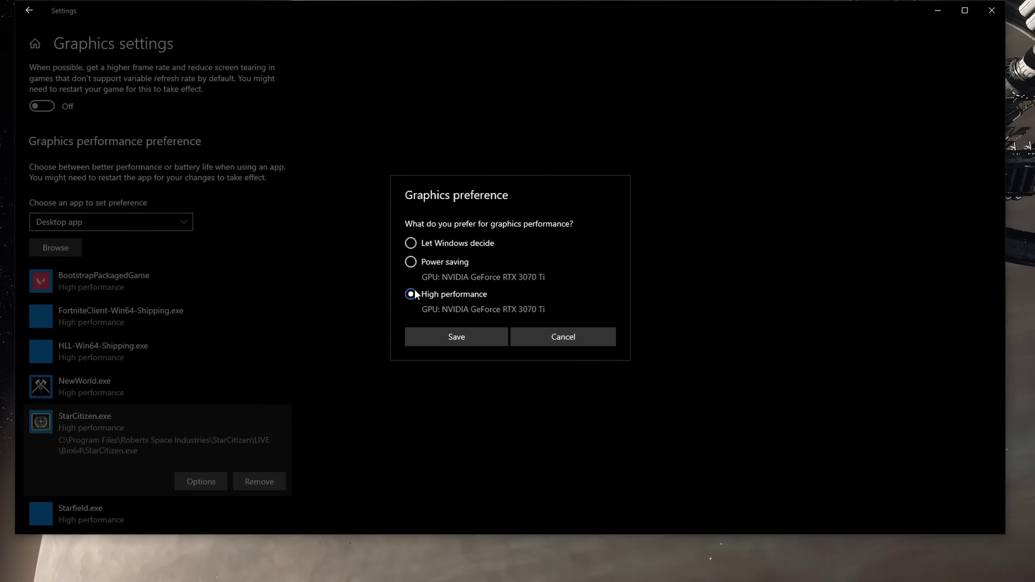
pyautogui.click(477, 337)
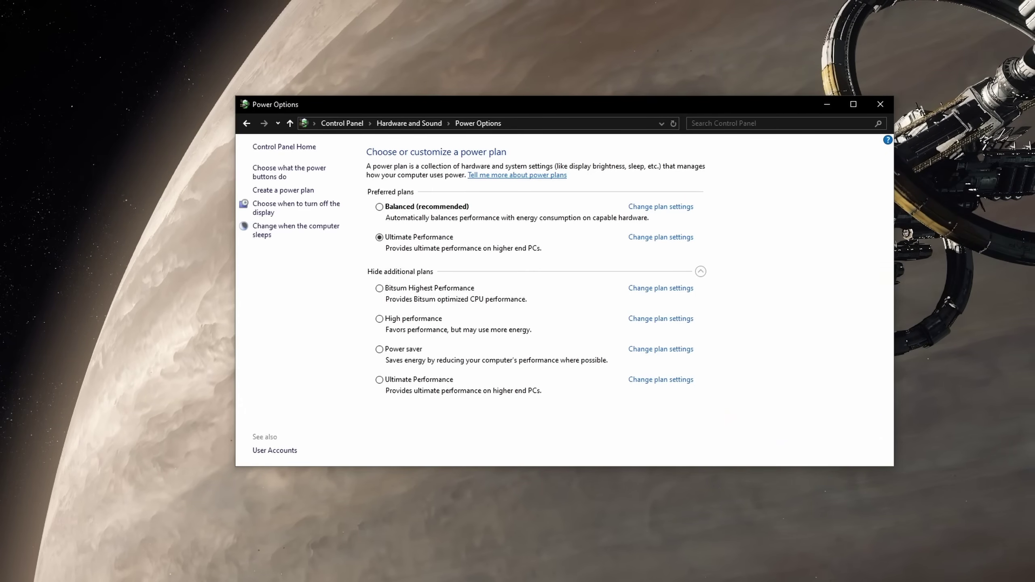
# Find Command Prompt by searching 'cmd' and run it as administrator
pyautogui.click(9, 567)
pyautogui.write('cmd')
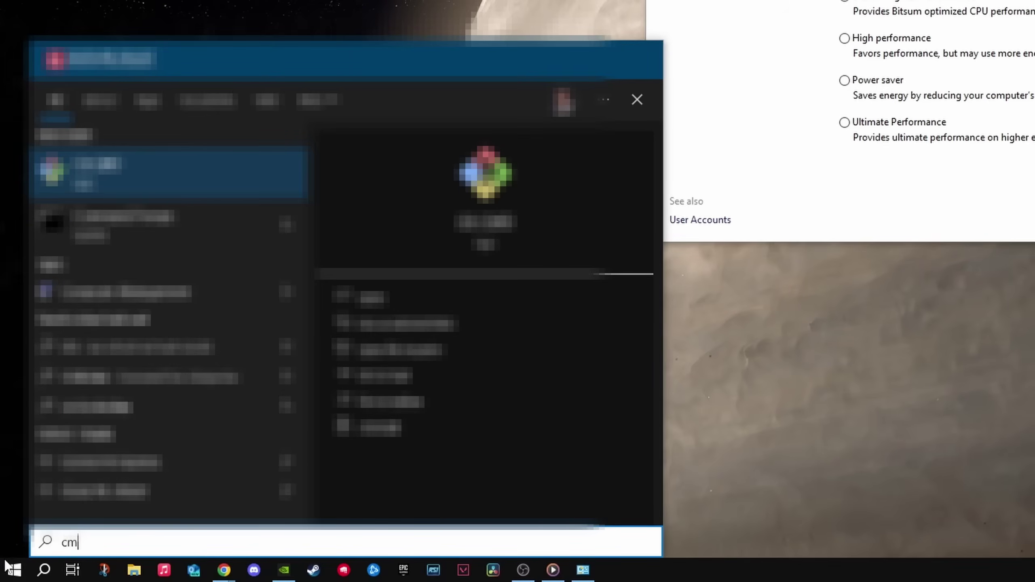
pyautogui.rightClick(166, 177)
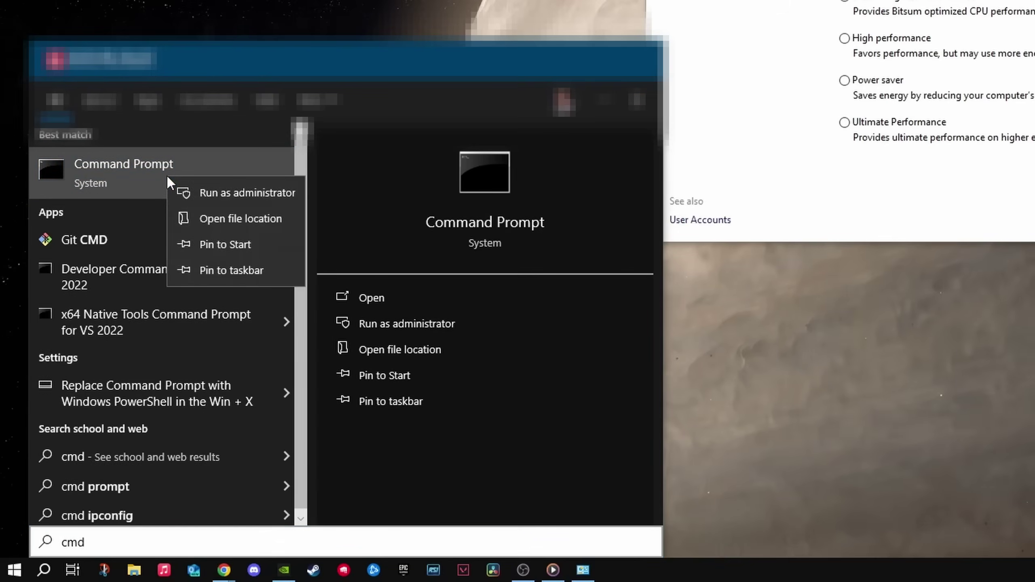
pyautogui.click(224, 195)
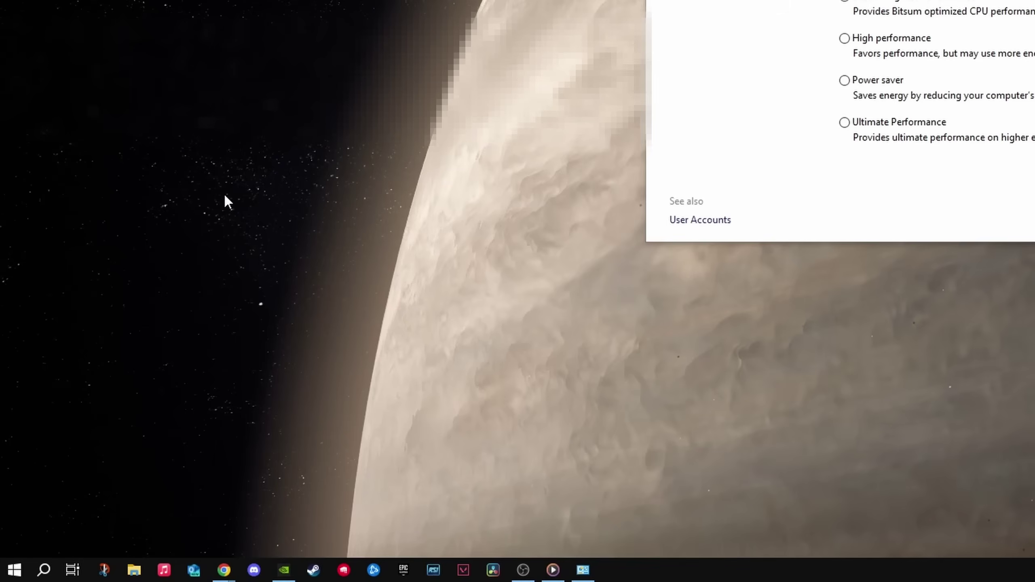
# Run the pasted powercfg -duplicatescheme command to add Ultimate Performance, then close the console
pyautogui.write('powercfg -duplicatescheme e9a42b02-d5df-448d-aa00-03f14749eb61')
pyautogui.press('Return')
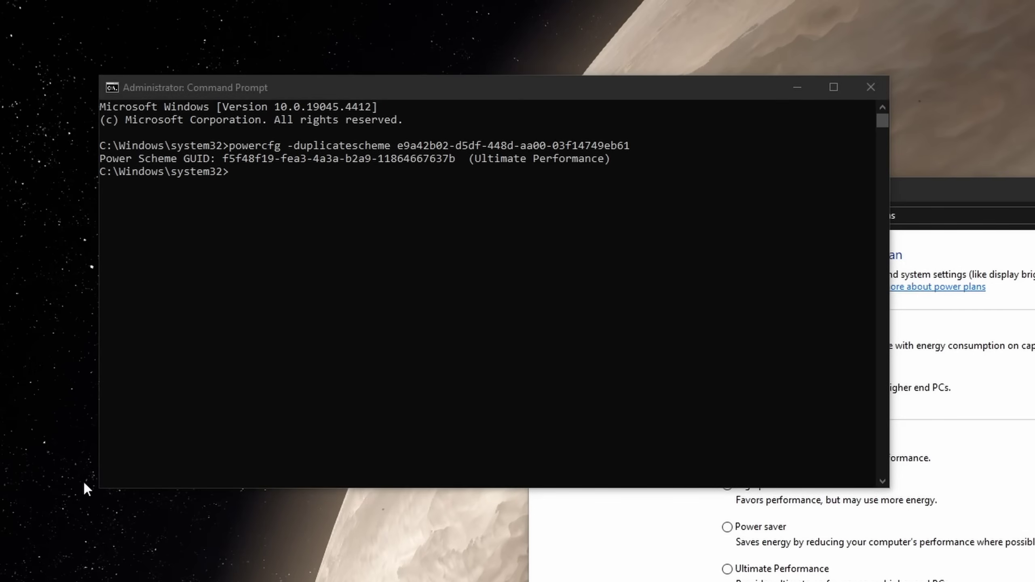
pyautogui.click(870, 87)
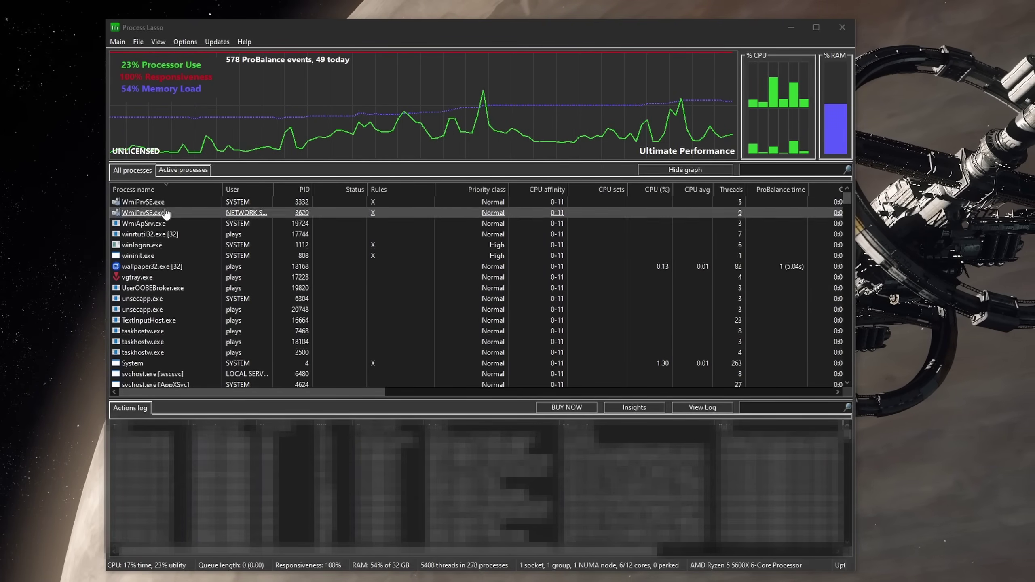
# Switch Process Lasso's list to all processes and scroll to StarCitizen.exe
pyautogui.click(172, 170)
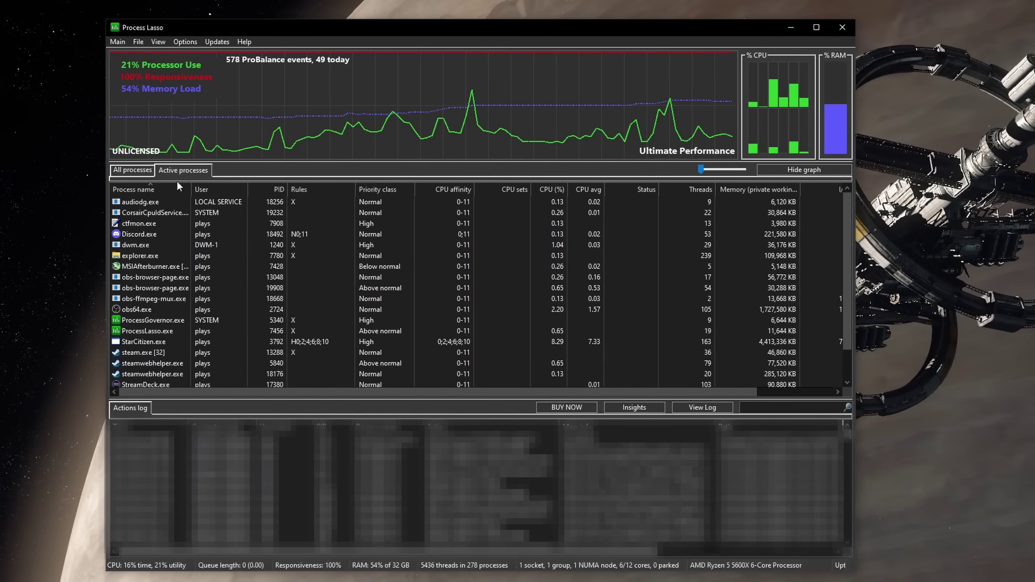
pyautogui.scroll(-2, 147, 304)
pyautogui.scroll(-2, 149, 309)
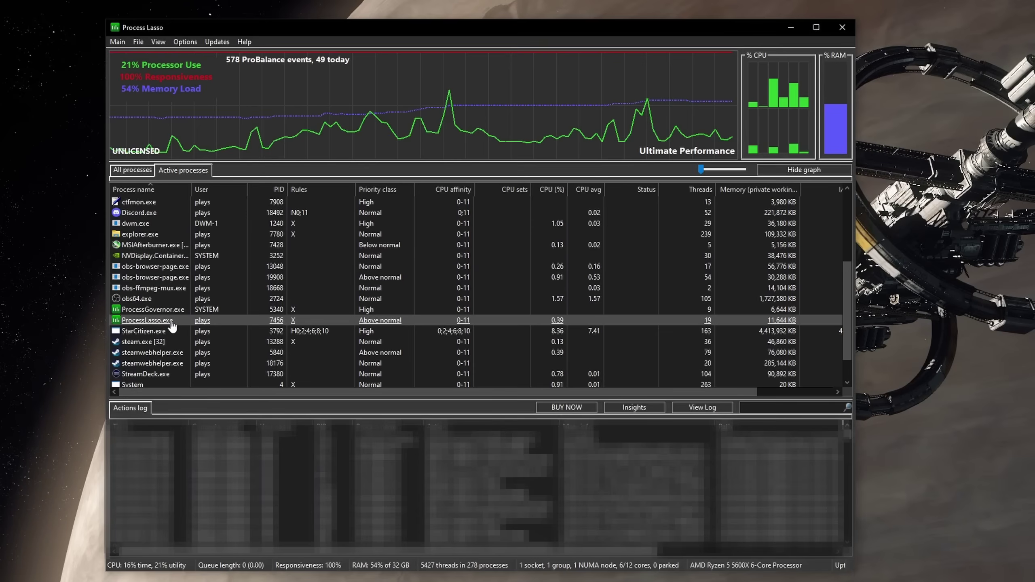
pyautogui.click(132, 170)
pyautogui.scroll(-20, 211, 299)
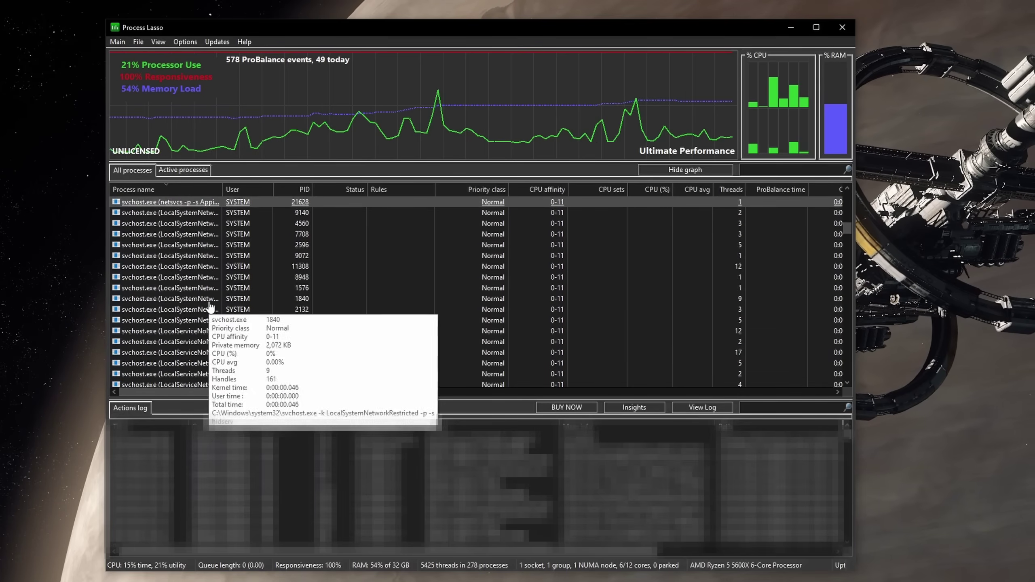
# Set StarCitizen.exe's CPU Priority to Always High
pyautogui.rightClick(188, 282)
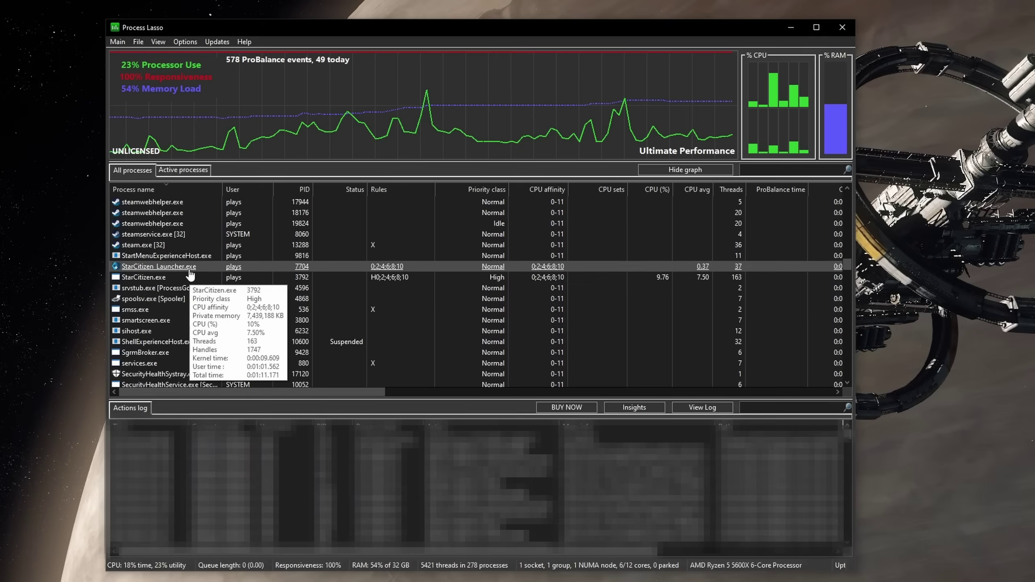
pyautogui.rightClick(173, 285)
pyautogui.click(174, 281)
pyautogui.rightClick(173, 279)
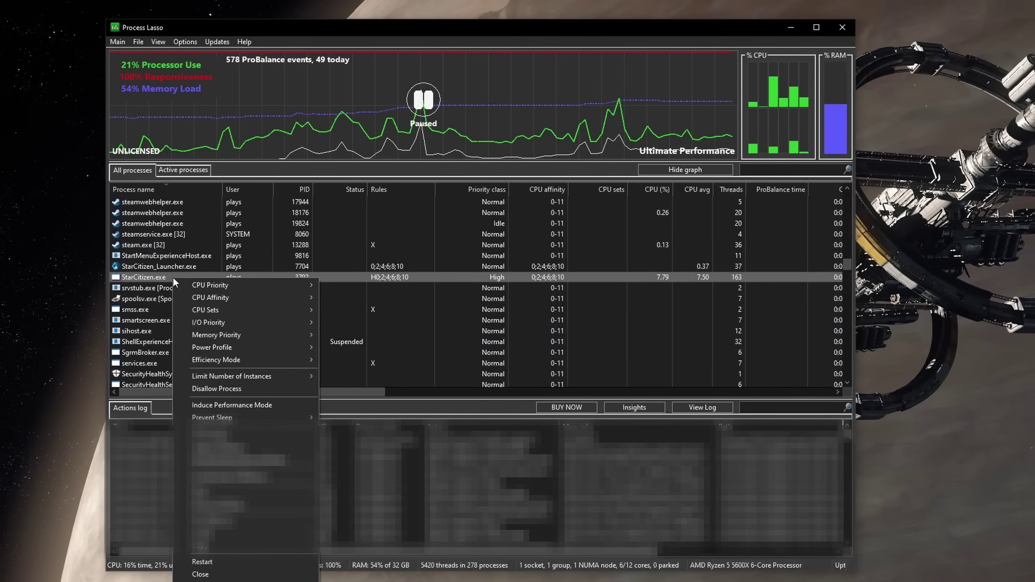
pyautogui.moveTo(218, 285)
pyautogui.moveTo(340, 294)
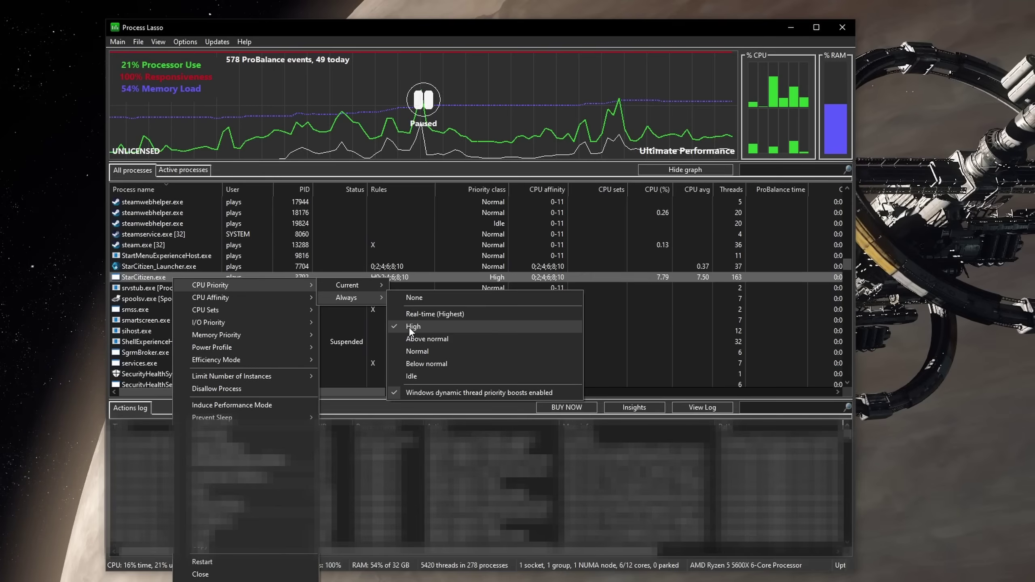
pyautogui.click(256, 168)
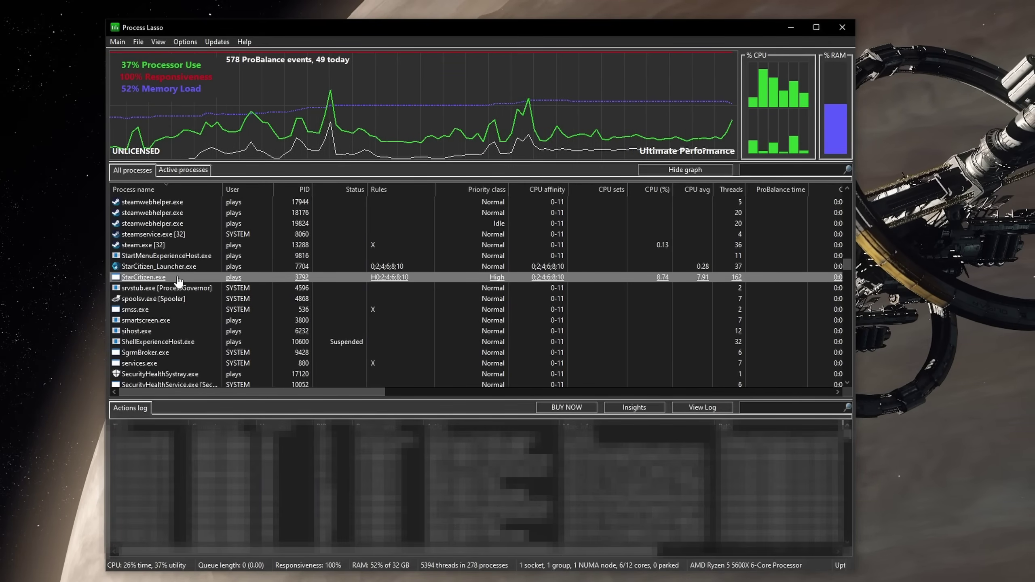
# Check StarCitizen.exe's CPU Affinity > Always option, then dismiss the menu unchanged
pyautogui.rightClick(177, 277)
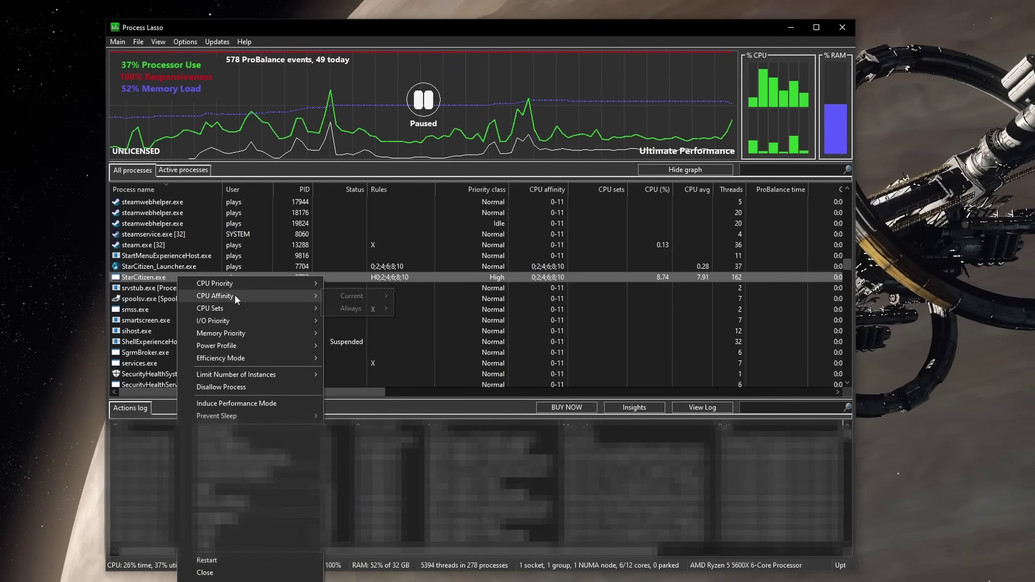
pyautogui.moveTo(362, 309)
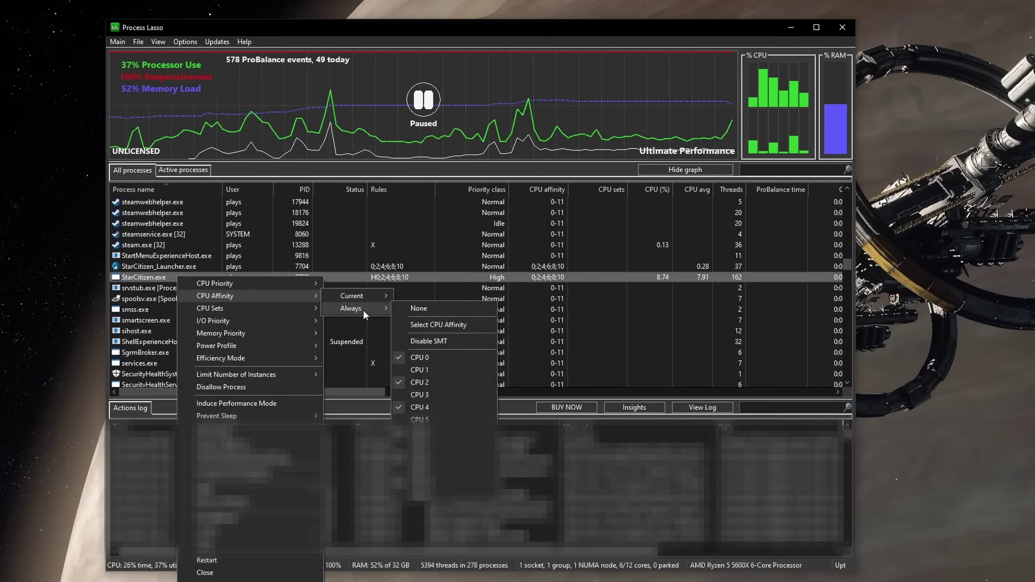
pyautogui.click(423, 341)
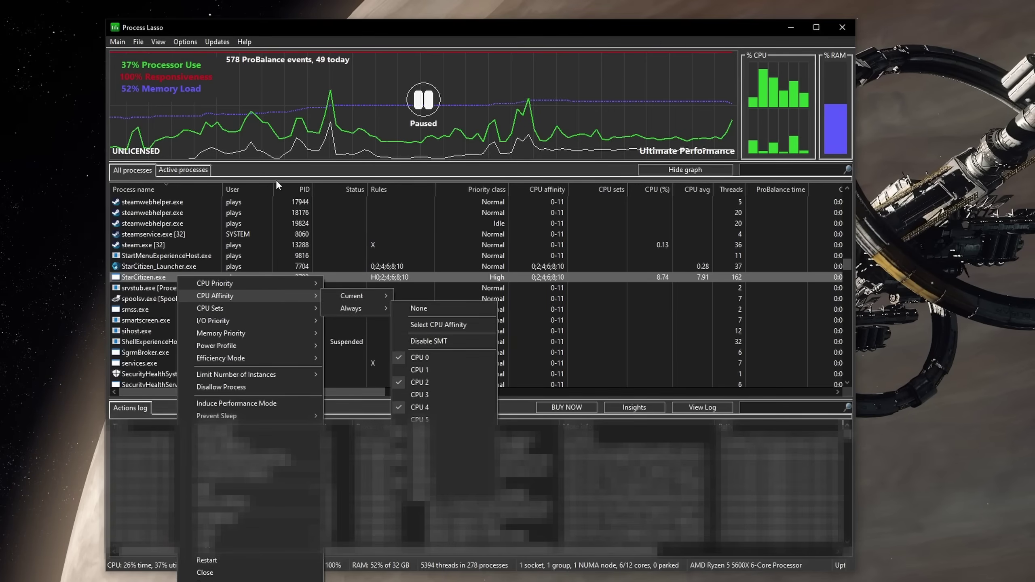
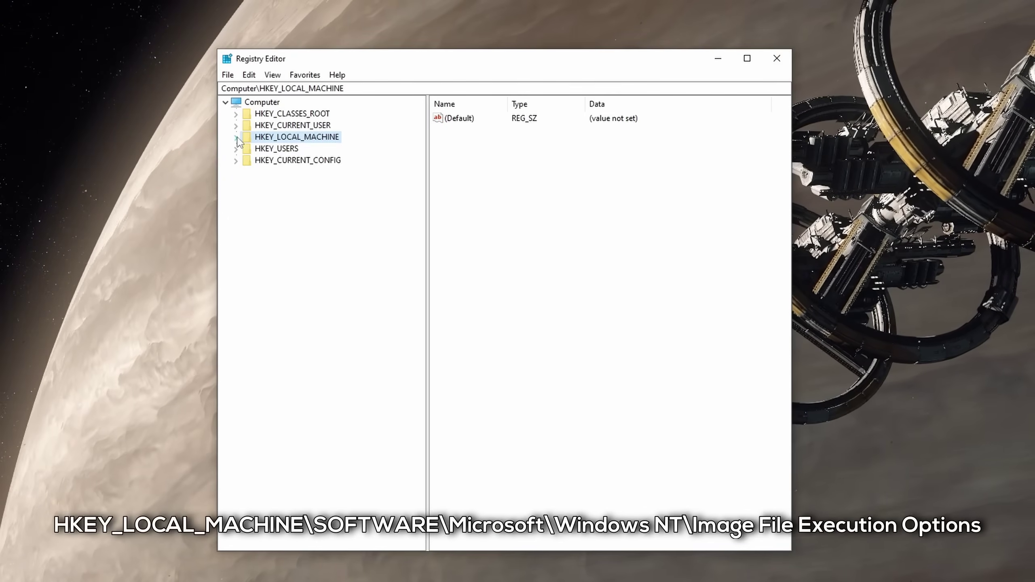
# Expand HKEY_LOCAL_MACHINE\SOFTWARE\Microsoft\Windows NT\CurrentVersion down to Image File Execution Options
pyautogui.click(236, 137)
pyautogui.click(246, 206)
pyautogui.click(257, 490)
pyautogui.moveTo(419, 205); pyautogui.dragTo(394, 435)
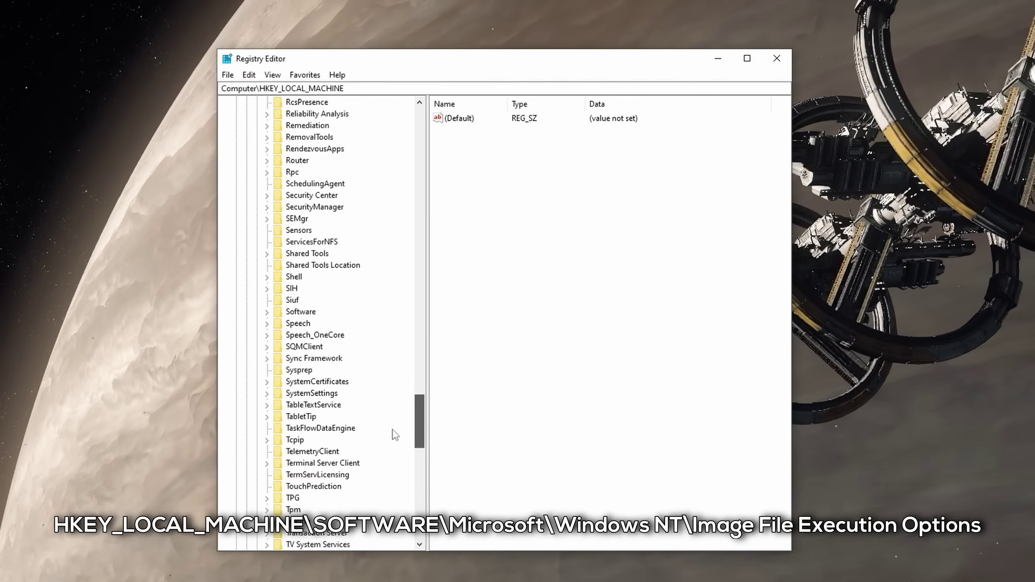
pyautogui.scroll(-5, 395, 435)
pyautogui.click(267, 423)
pyautogui.scroll(-10, 367, 367)
pyautogui.click(288, 321)
pyautogui.scroll(-10, 367, 367)
# Expand the StarCitizen.exe key to reveal its PerfOptions subkey and select StarCitizen.exe
pyautogui.click(298, 311)
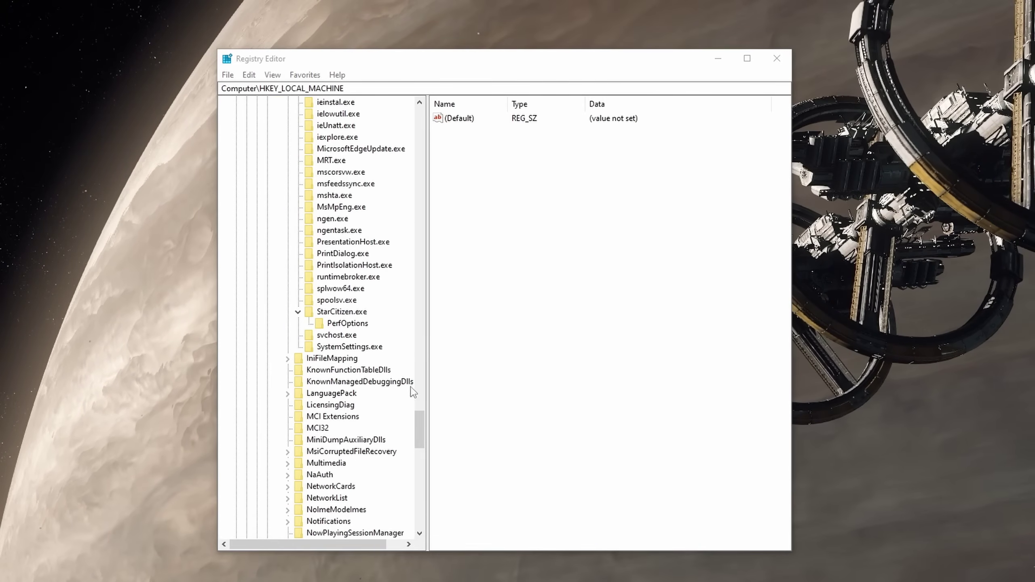
pyautogui.scroll(-4, 350, 317)
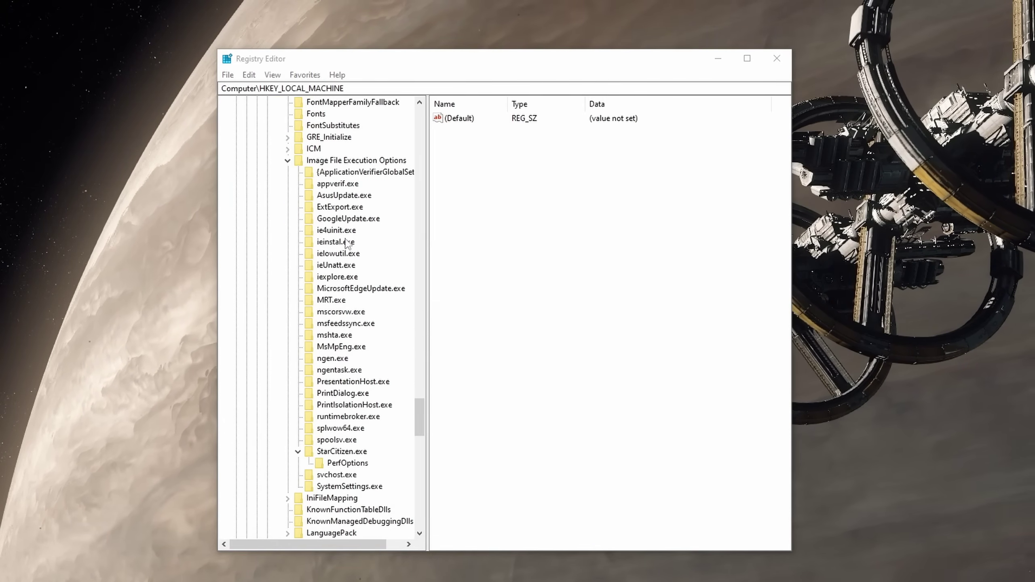
pyautogui.rightClick(334, 161)
pyautogui.moveTo(372, 184)
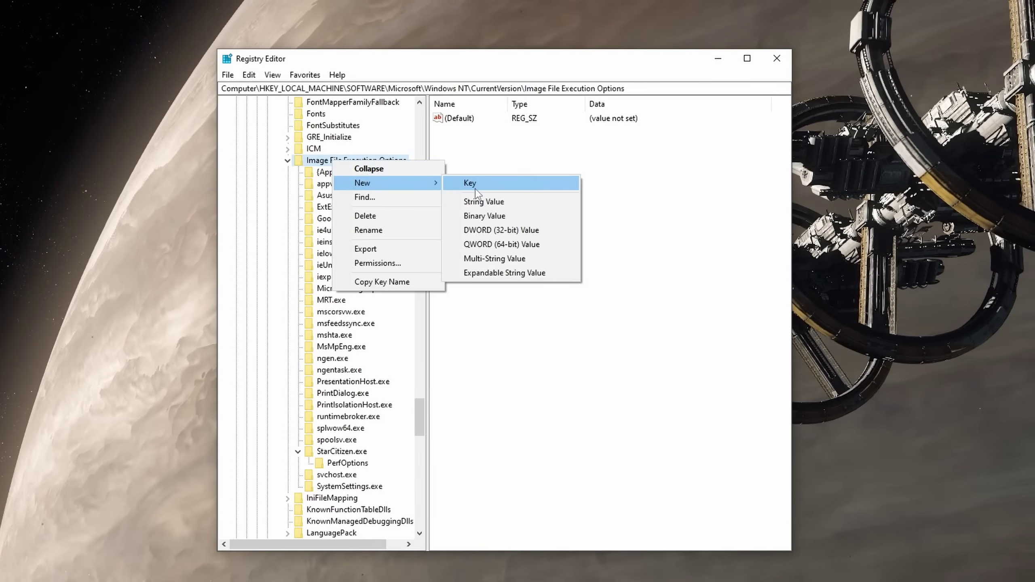
pyautogui.click(481, 185)
pyautogui.click(342, 455)
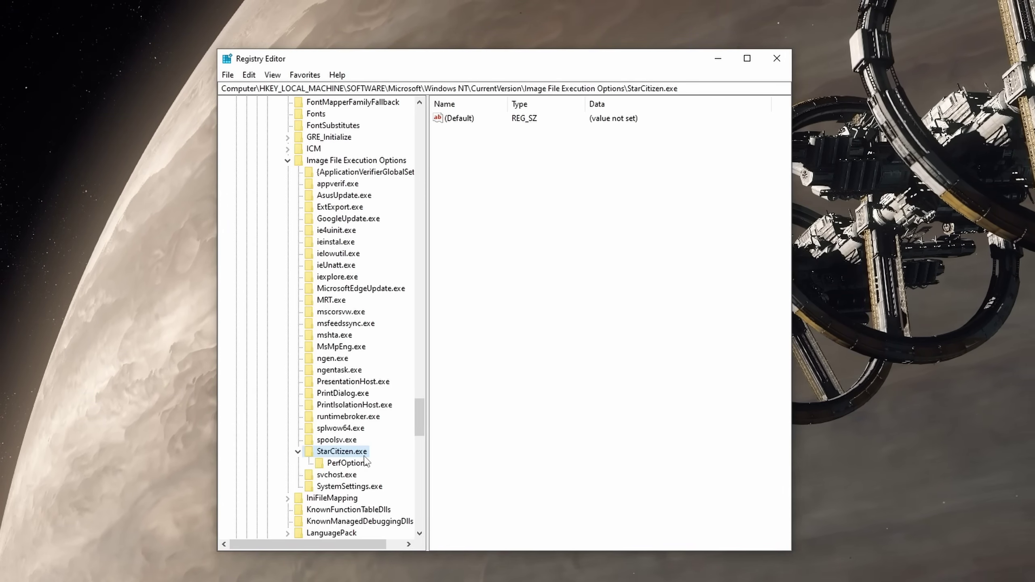
# Set the CpuPriorityClass value under StarCitizen.exe\PerfOptions to 3
pyautogui.rightClick(340, 453)
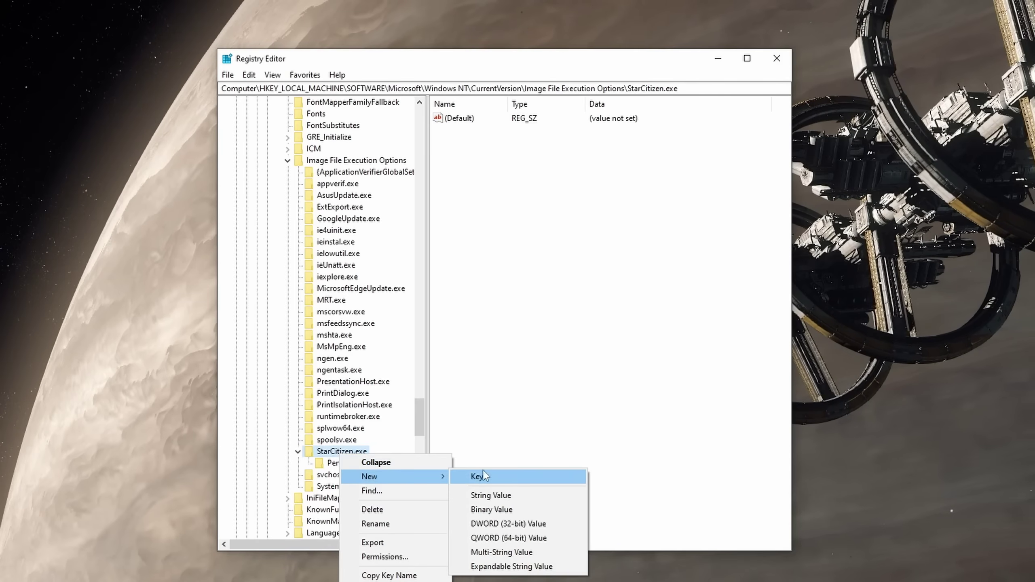
pyautogui.click(348, 463)
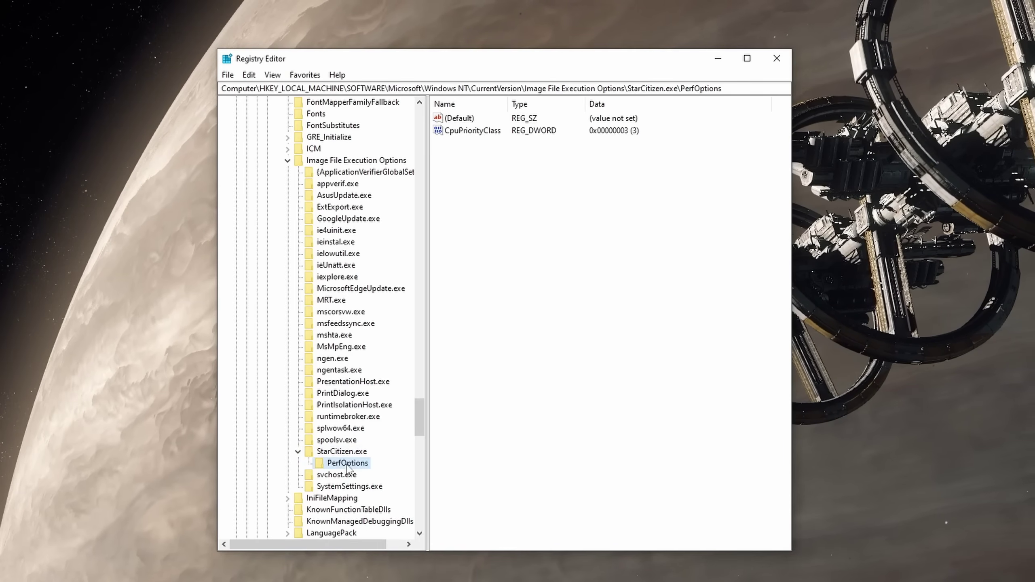
pyautogui.rightClick(347, 463)
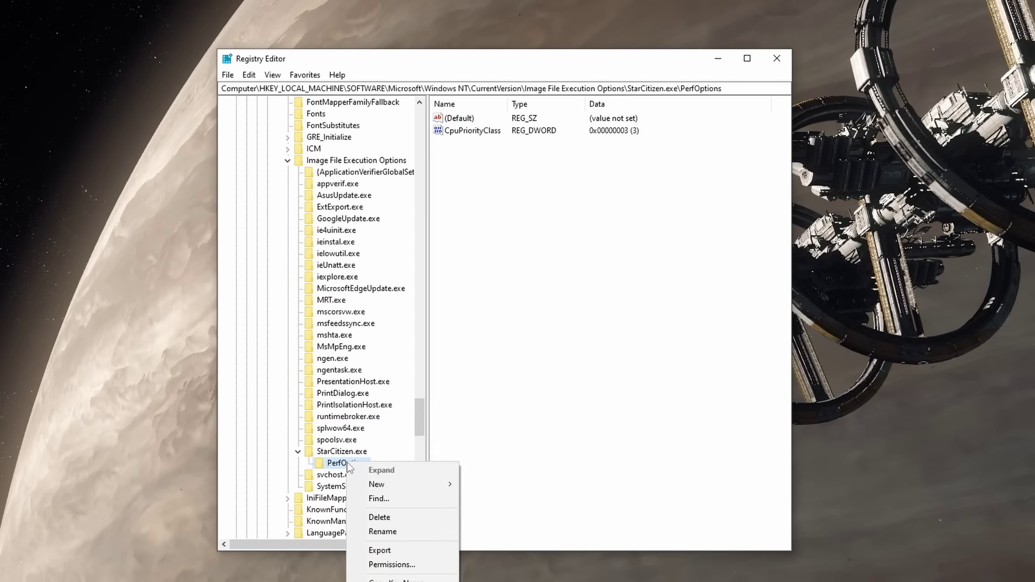
pyautogui.moveTo(462, 490)
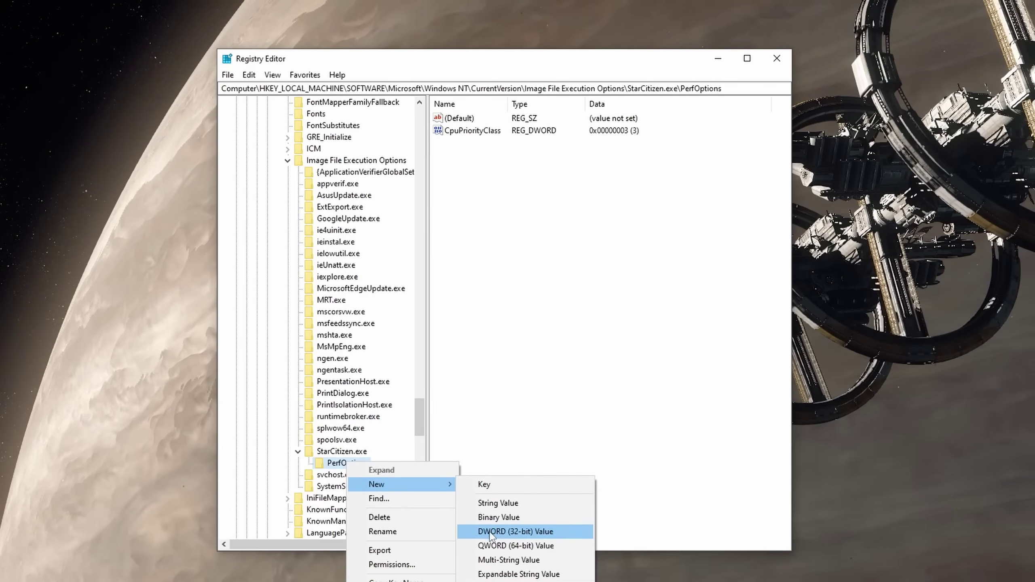
pyautogui.click(514, 247)
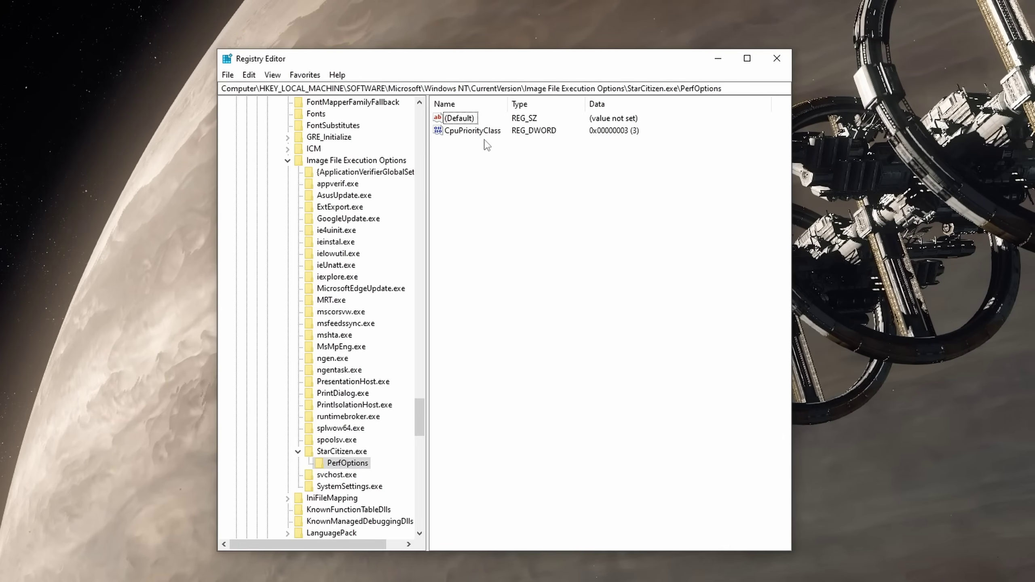
pyautogui.doubleClick(475, 132)
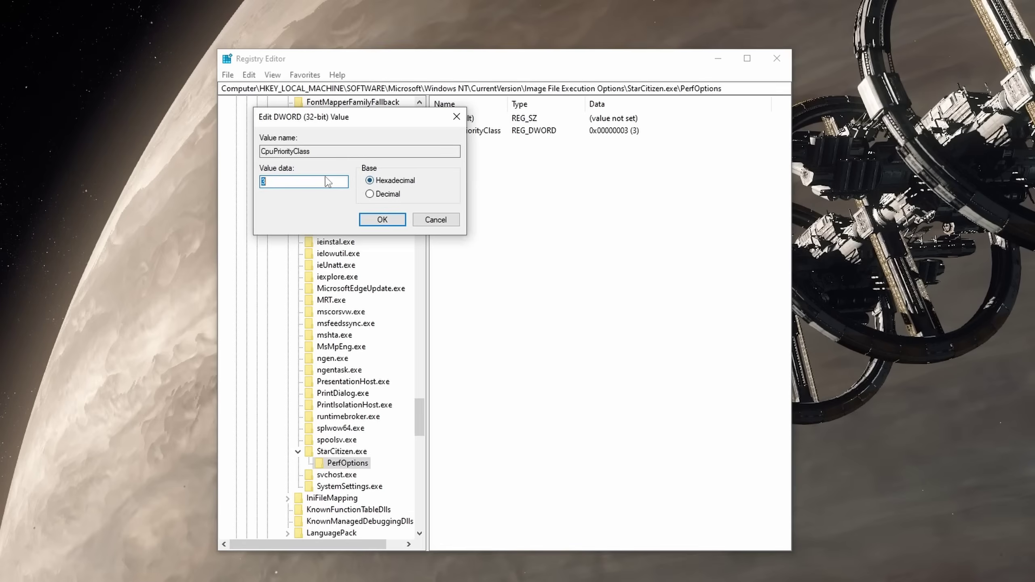
pyautogui.click(274, 185)
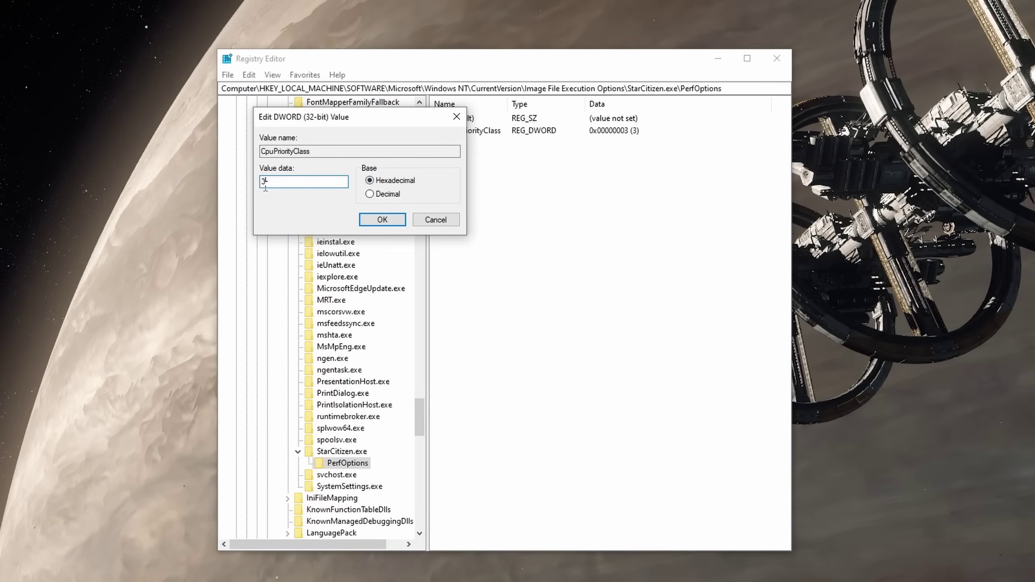
pyautogui.click(377, 220)
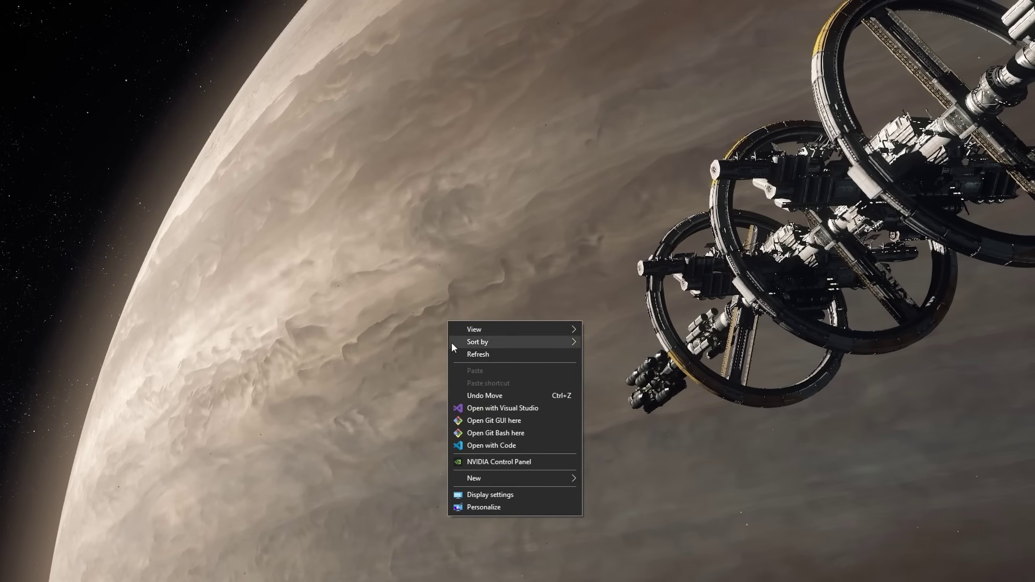
# Launch NVIDIA Control Panel and set the global Shader Cache Size to 100 GB
pyautogui.click(490, 461)
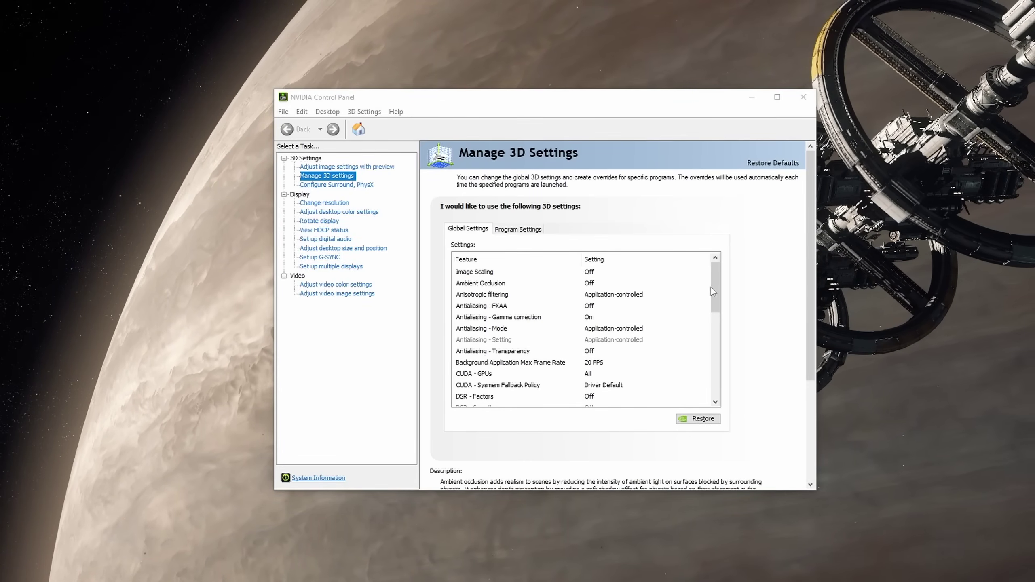
pyautogui.moveTo(714, 290); pyautogui.dragTo(710, 382)
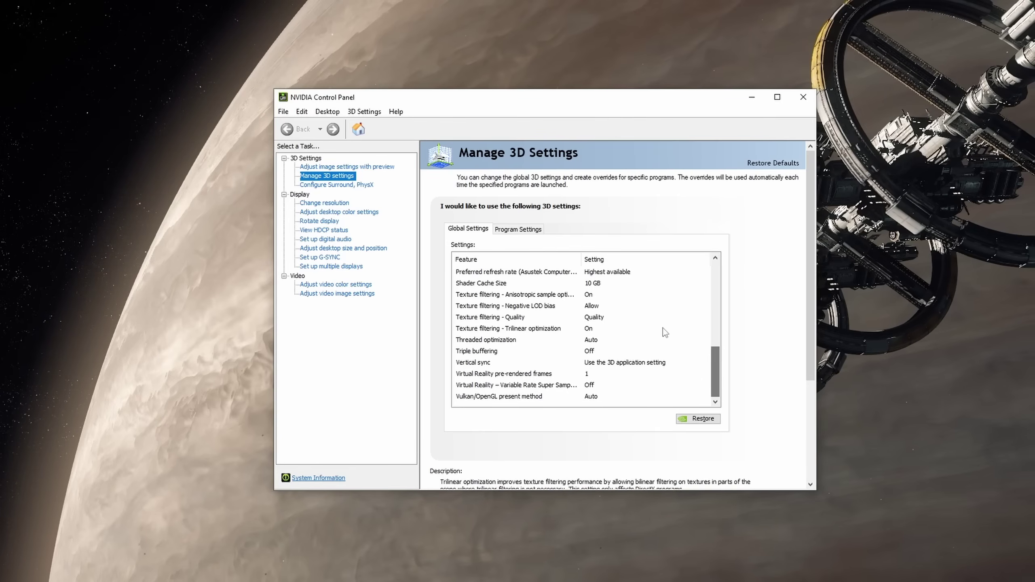
pyautogui.click(597, 286)
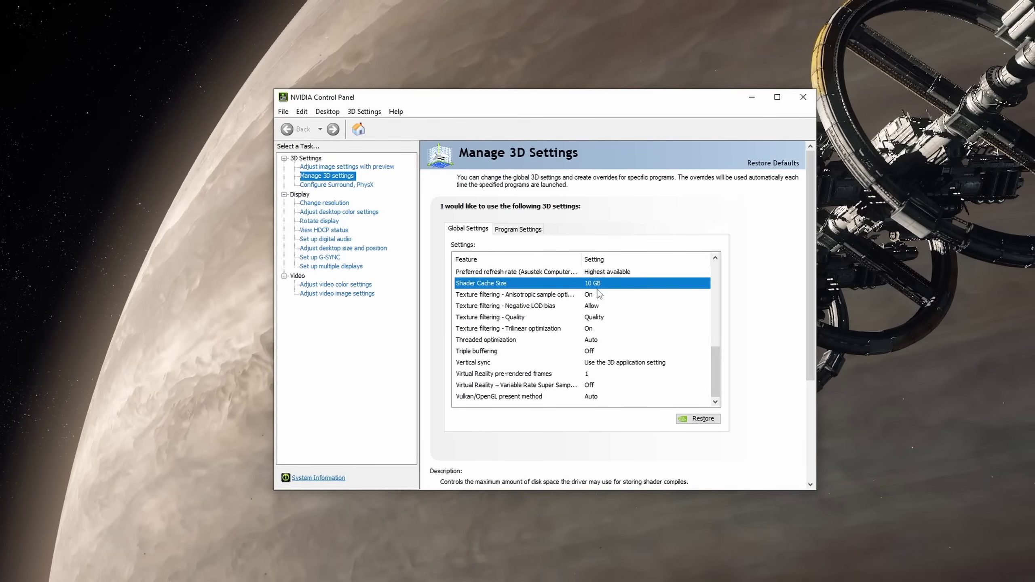
pyautogui.click(597, 284)
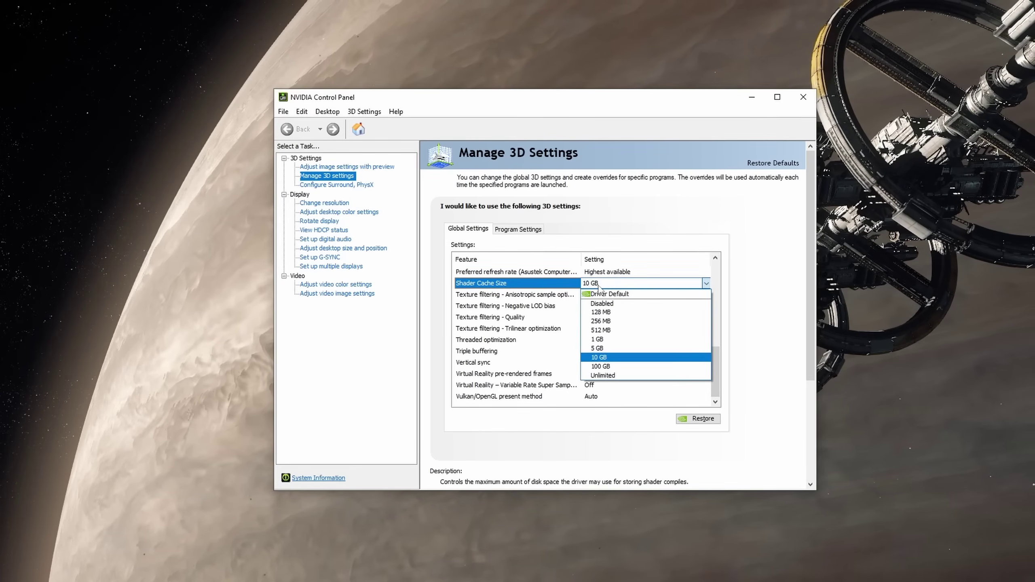
pyautogui.click(602, 368)
pyautogui.click(512, 229)
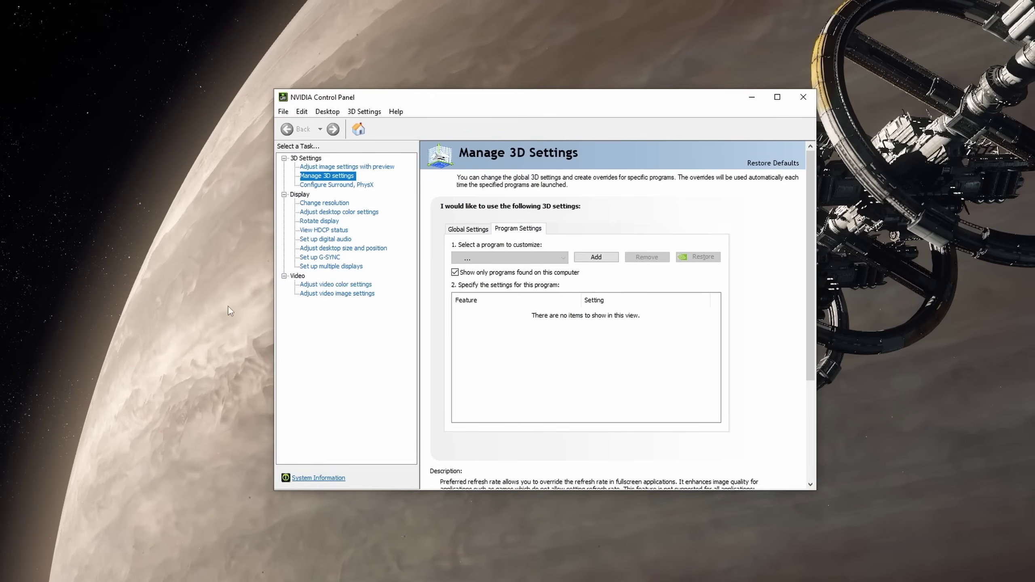
# Add StarCitizen.exe from StarCitizen\LIVE\Bin64 as a customized program profile
pyautogui.click(98, 369)
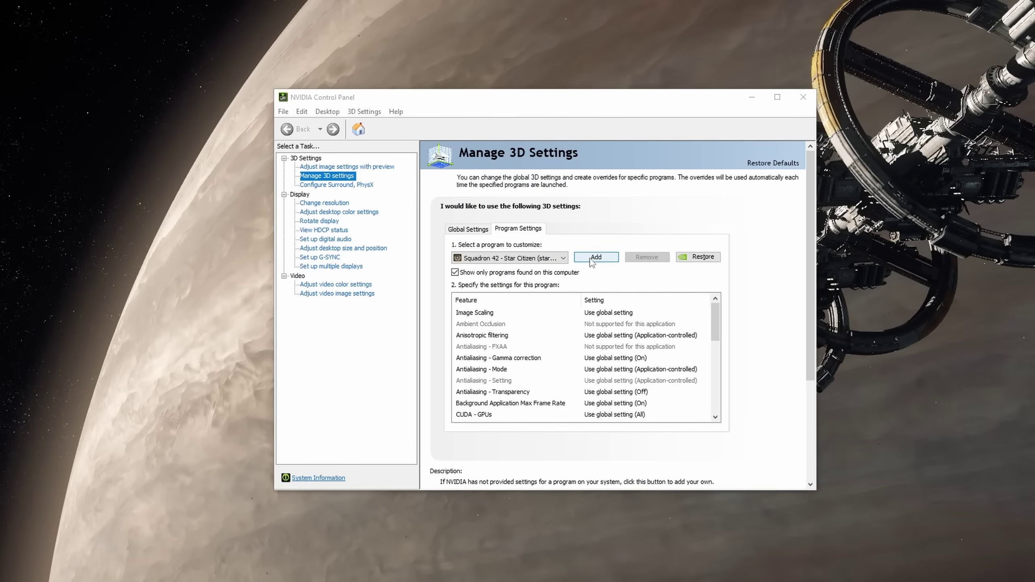
pyautogui.click(591, 259)
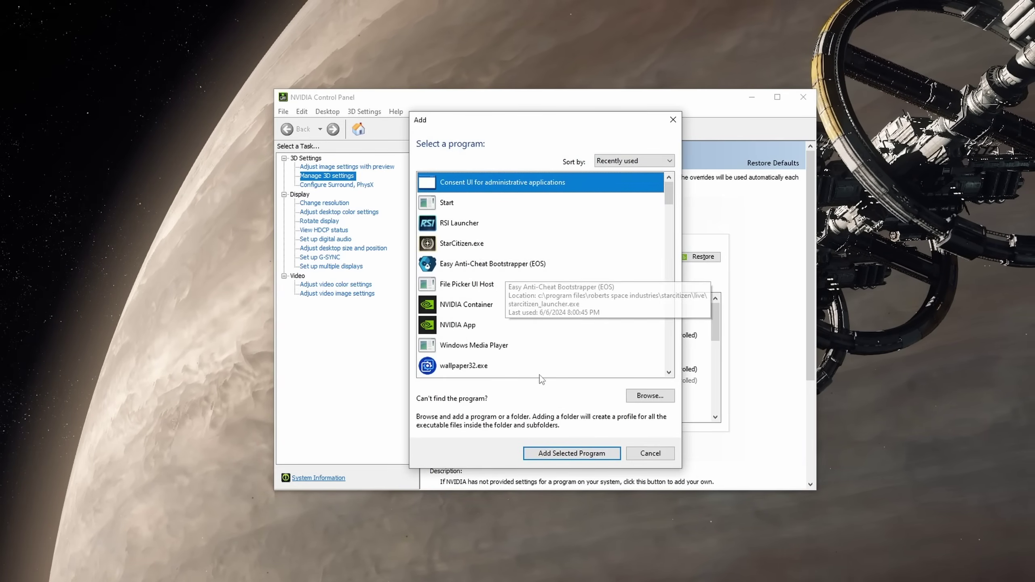
pyautogui.click(651, 396)
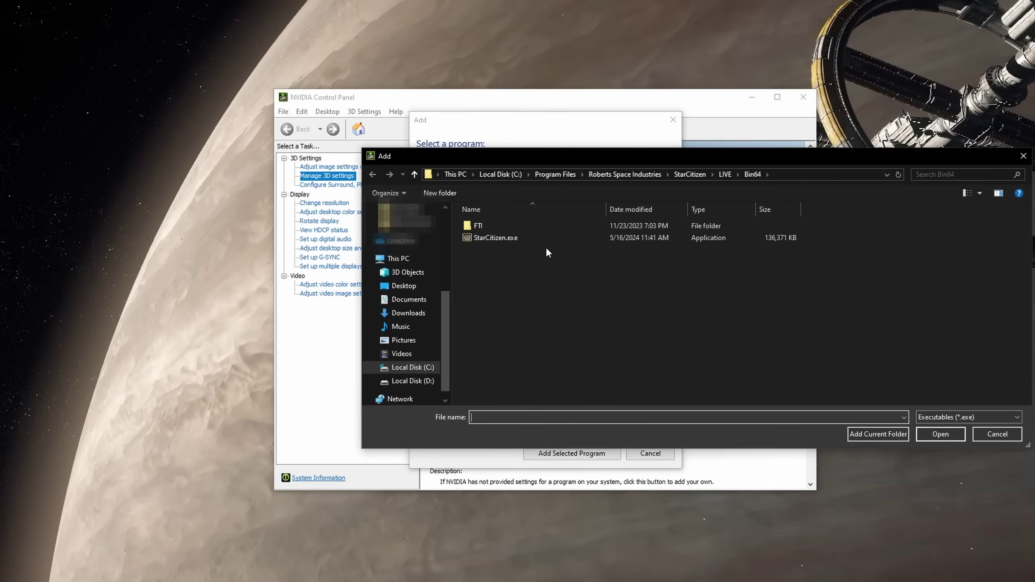
pyautogui.click(495, 237)
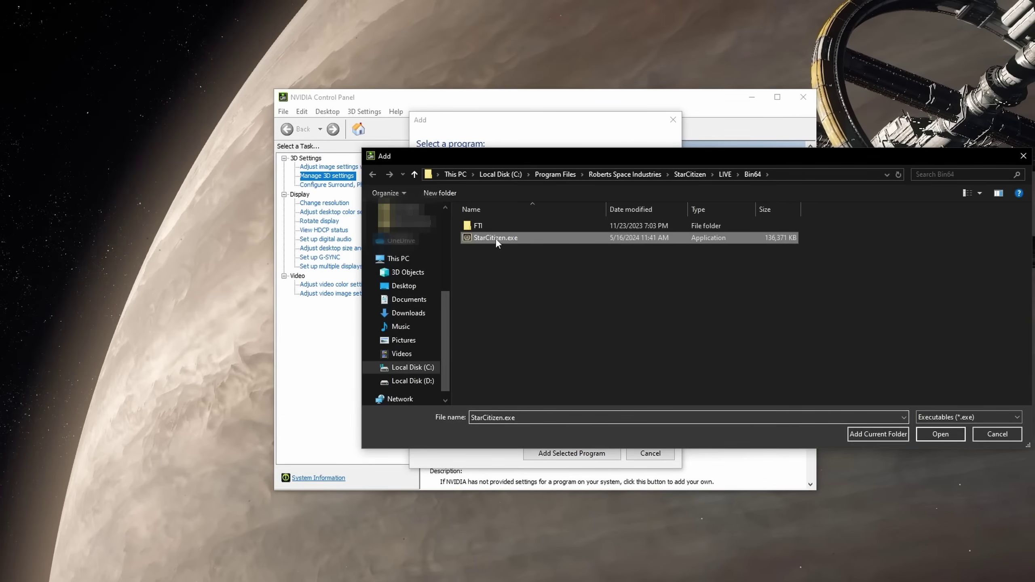
pyautogui.click(940, 435)
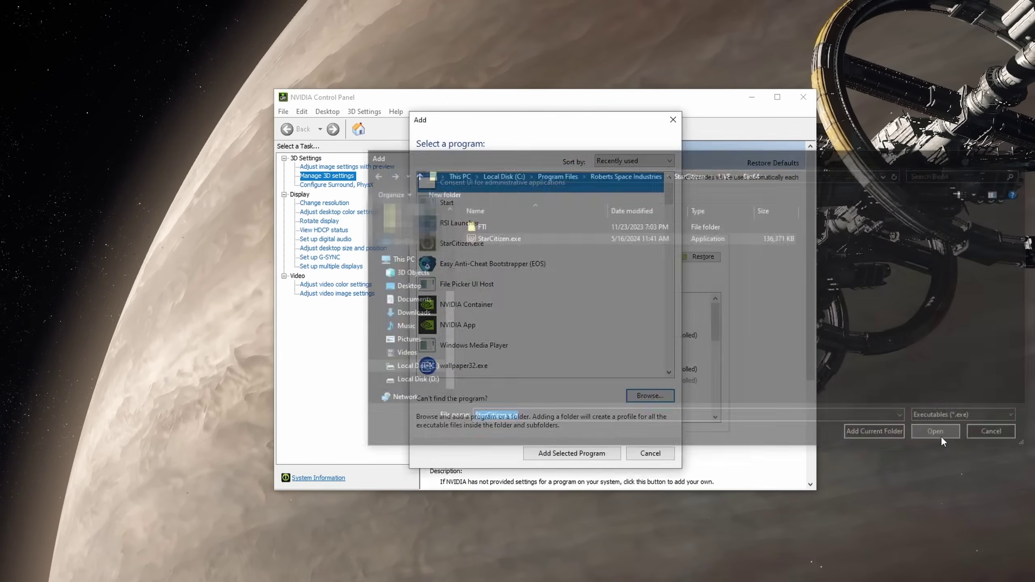
pyautogui.moveTo(712, 322); pyautogui.dragTo(716, 397)
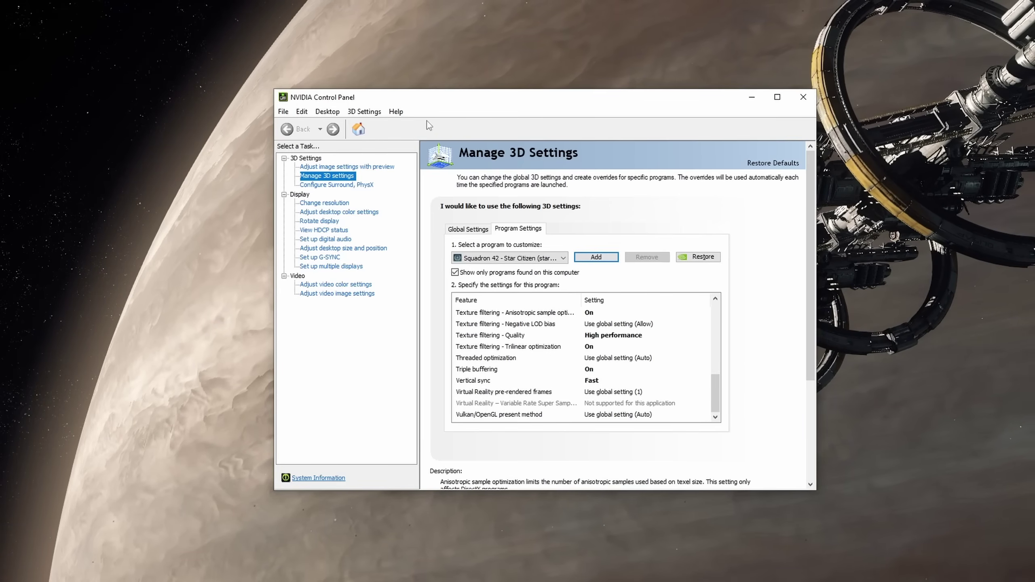
# Review the RTX 3070 Ti details in Help > System Information, then close NVIDIA Control Panel
pyautogui.click(397, 114)
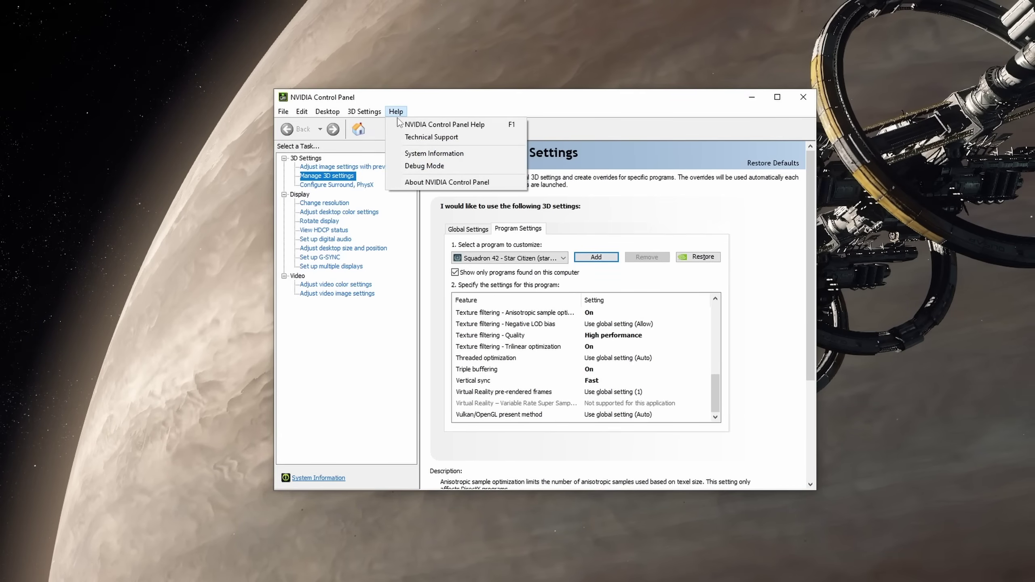
pyautogui.click(429, 154)
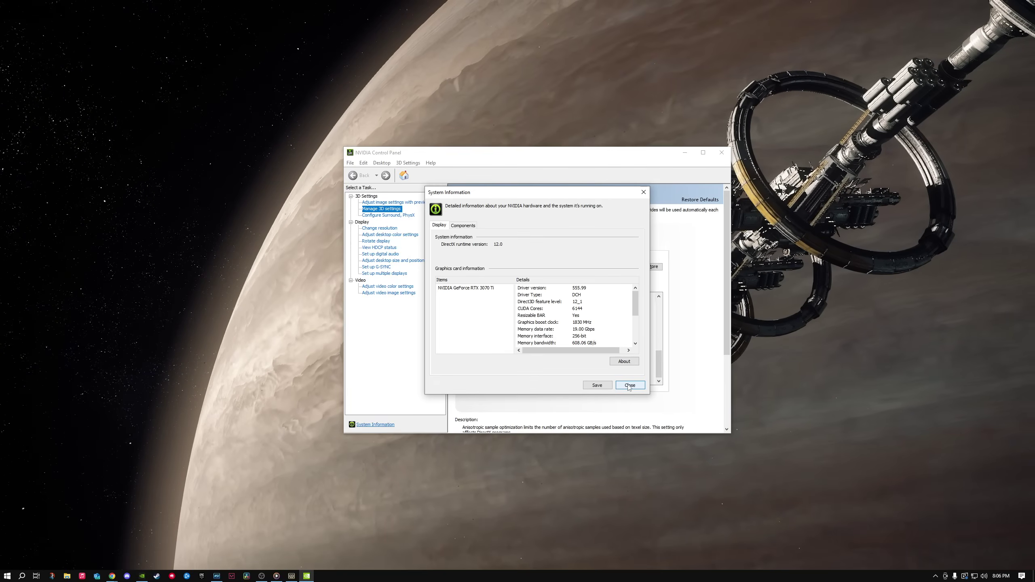
pyautogui.click(629, 385)
pyautogui.hotkey('alt', 'F4')
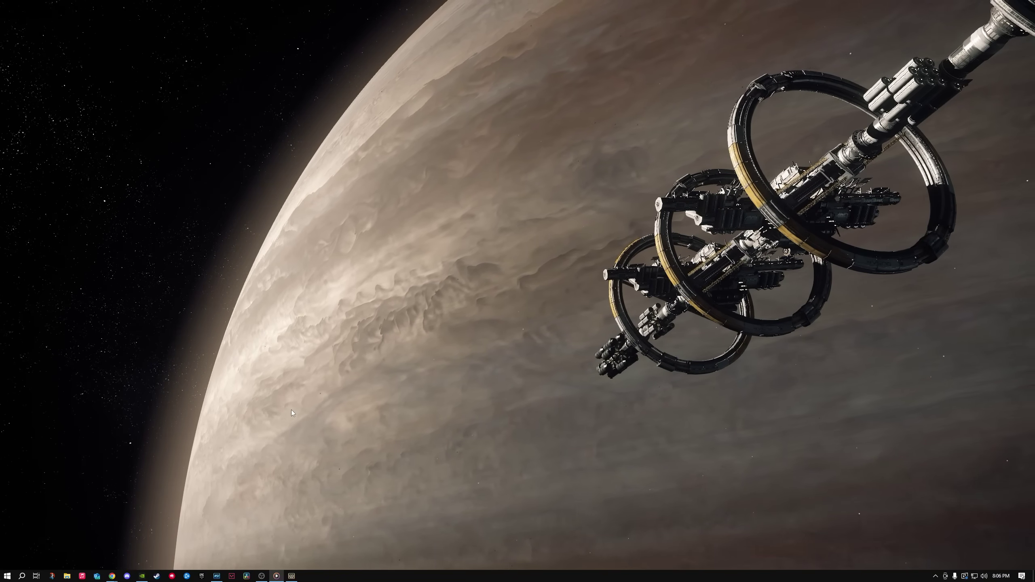
# Open Device Manager from Start search and bring up the High precision event timer's device options
pyautogui.press('super')
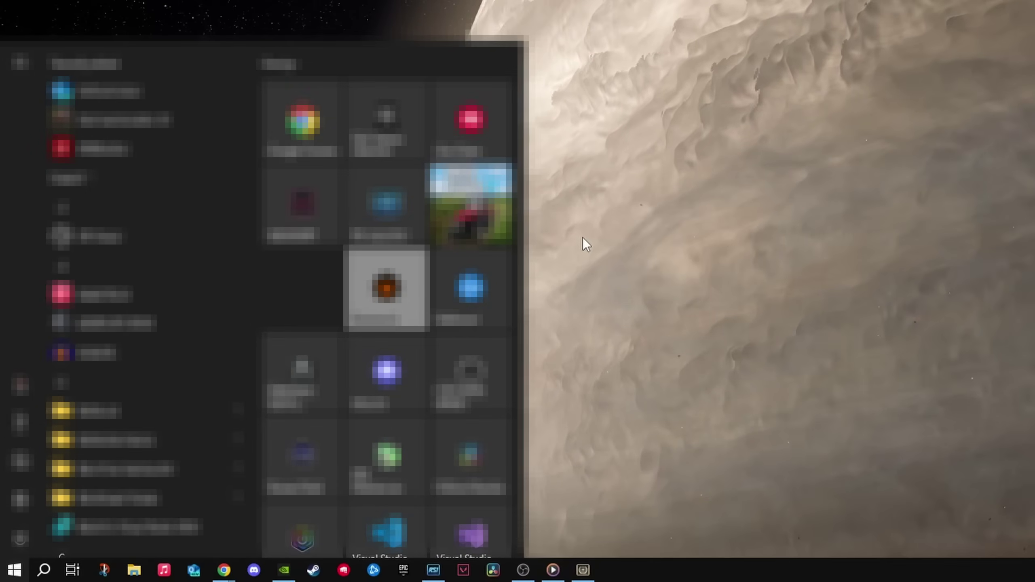
pyautogui.write('device manager')
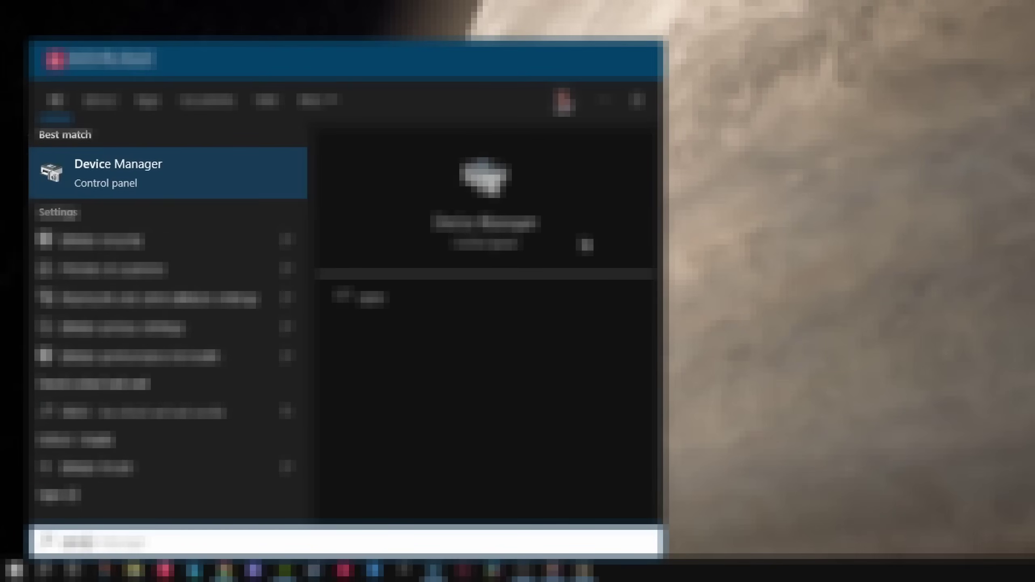
pyautogui.press('Return')
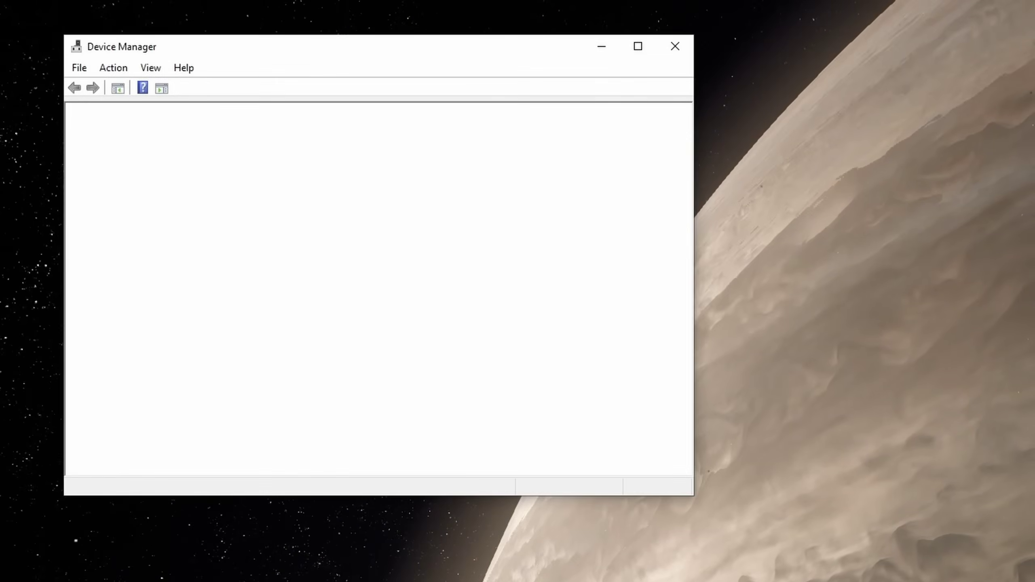
pyautogui.scroll(-3, 212, 327)
pyautogui.scroll(-5, 190, 329)
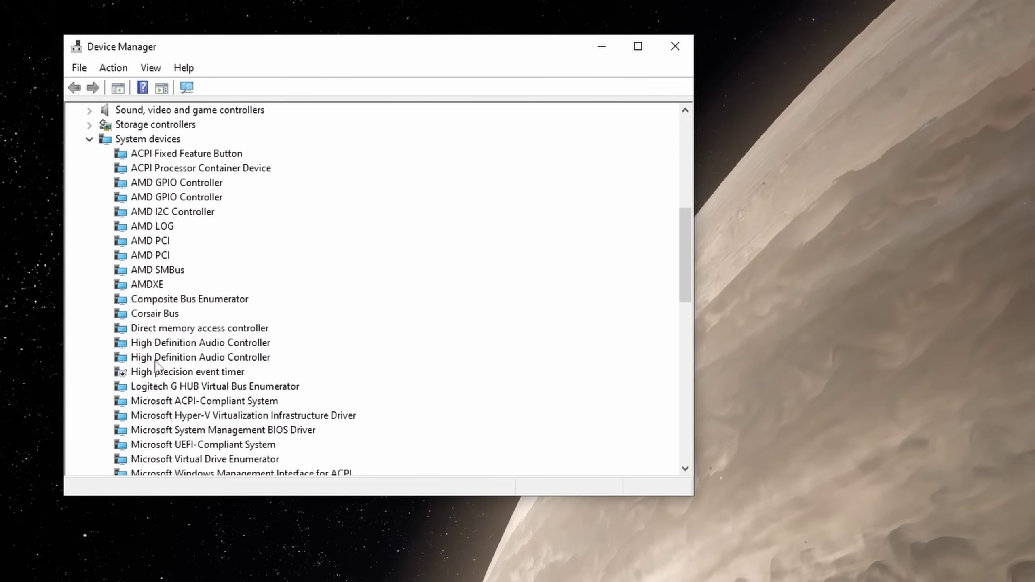
pyautogui.rightClick(160, 373)
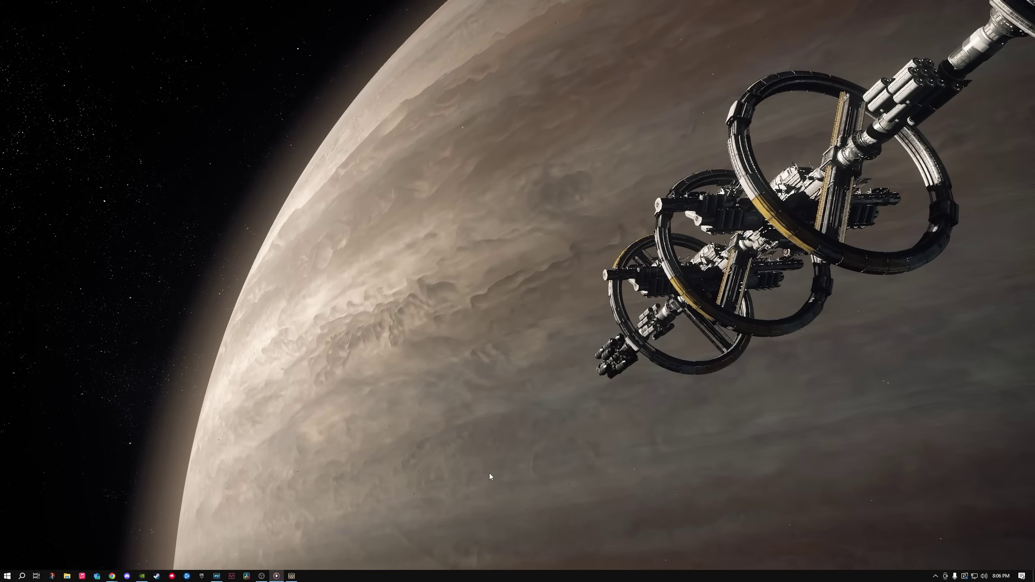
# End the Google Chrome task in Task Manager, then check the hidden tray icons for background apps
pyautogui.rightClick(482, 577)
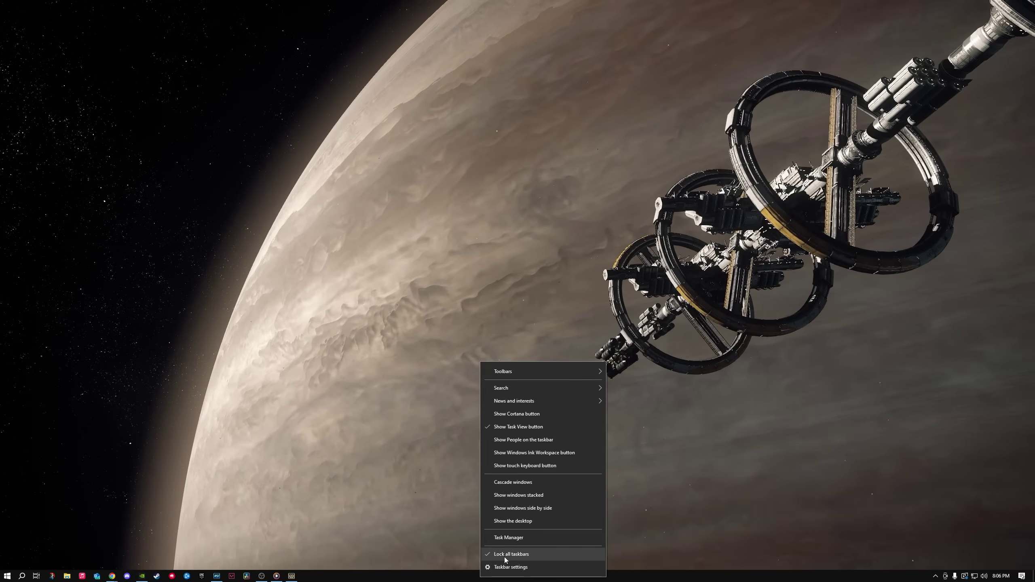
pyautogui.click(500, 539)
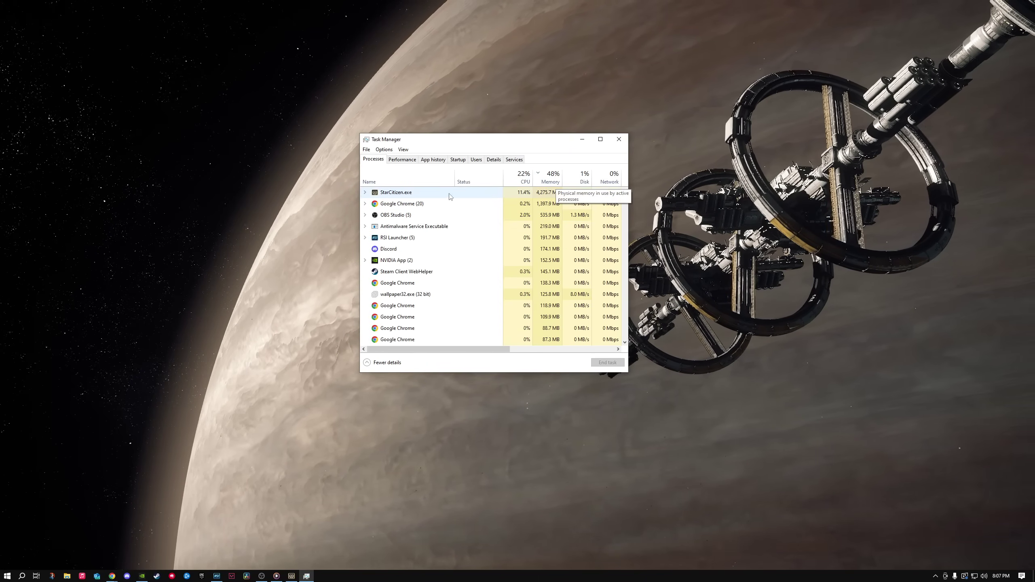
pyautogui.rightClick(404, 204)
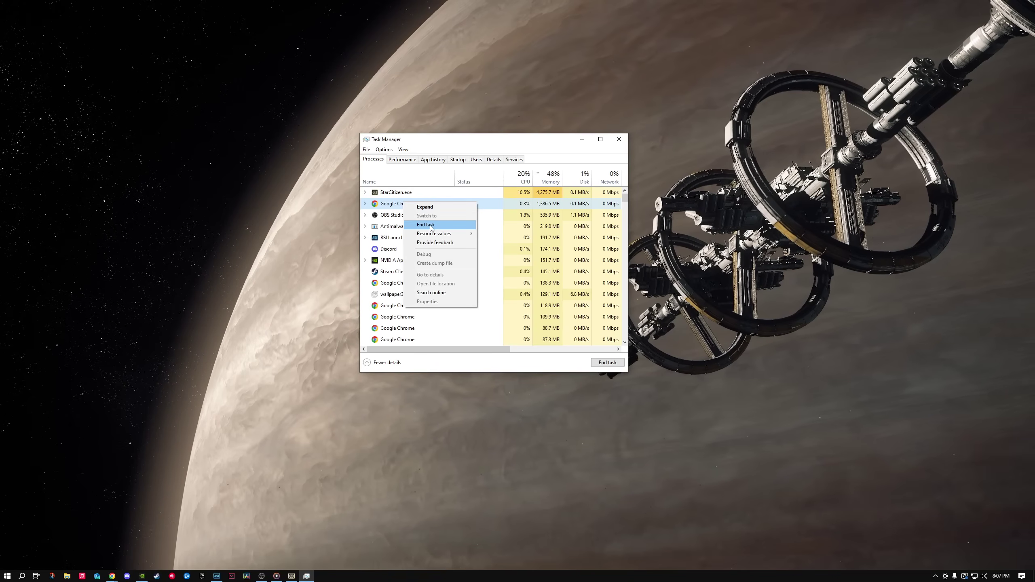
pyautogui.click(545, 154)
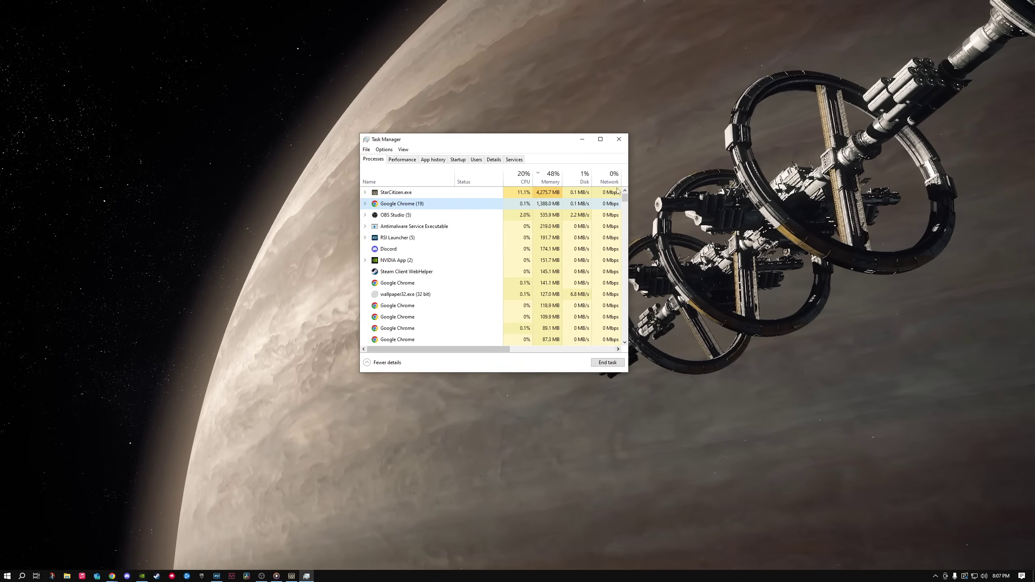
pyautogui.click(618, 139)
pyautogui.click(935, 576)
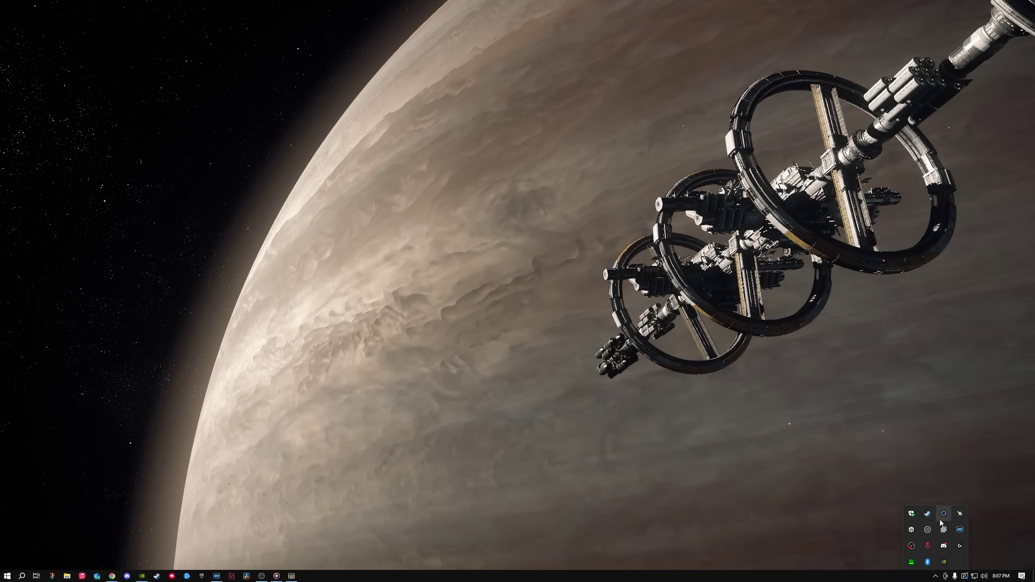
pyautogui.click(525, 506)
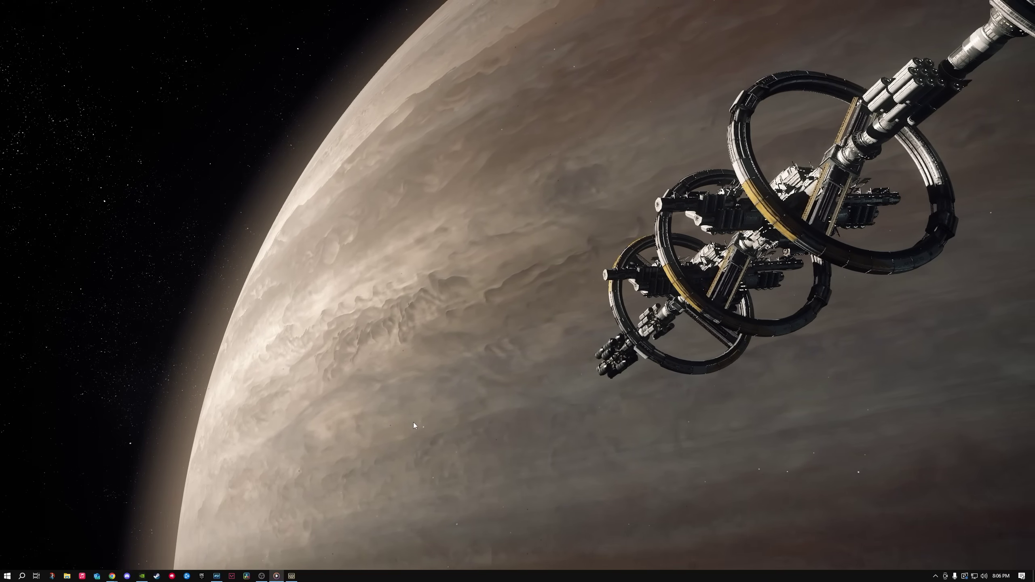
# Open %localappdata%\Star Citizen through the Run dialog
pyautogui.press('super+r')
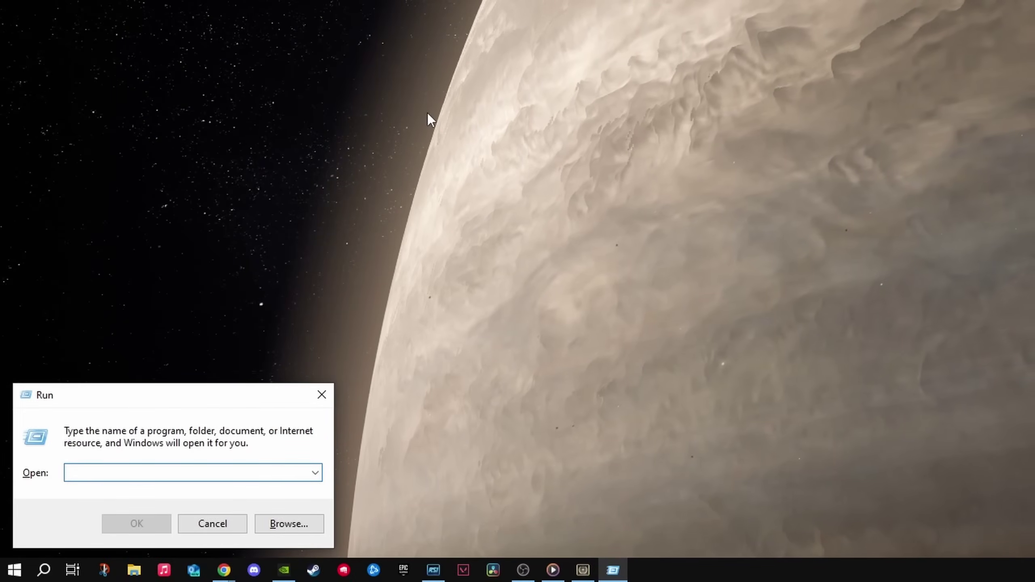
pyautogui.write('%localappdata')
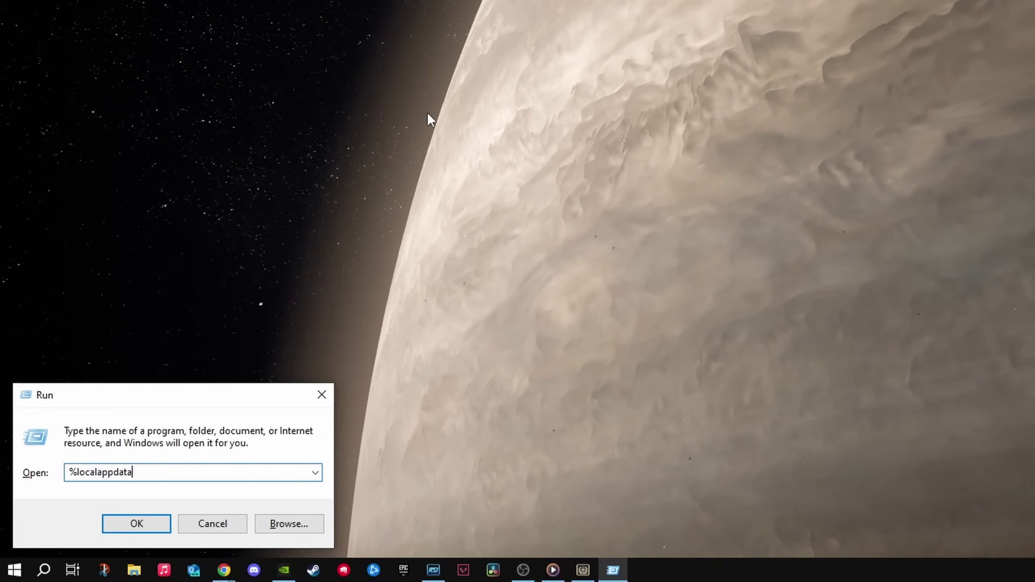
pyautogui.write('%\\Star Citizen')
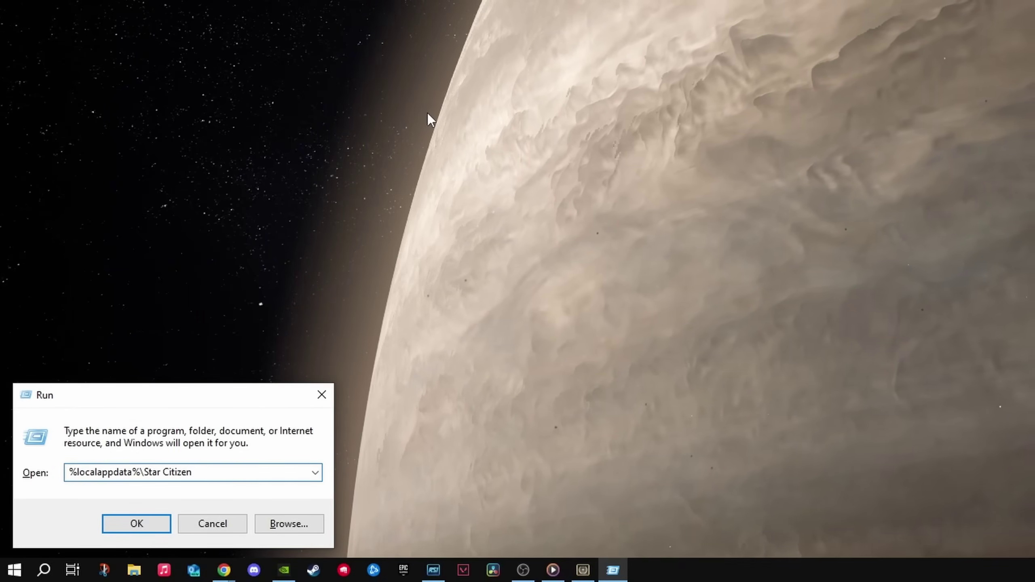
pyautogui.press('Return')
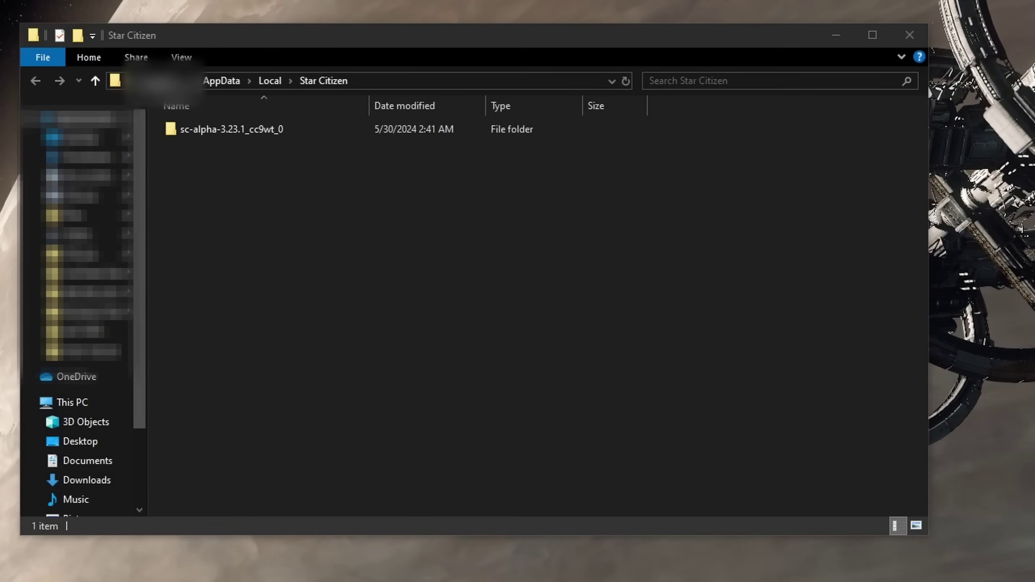
# Delete the Shaders folder inside sc-alpha-3.23.1_cc9wt_0, close File Explorer, and head to Start to restart
pyautogui.doubleClick(249, 133)
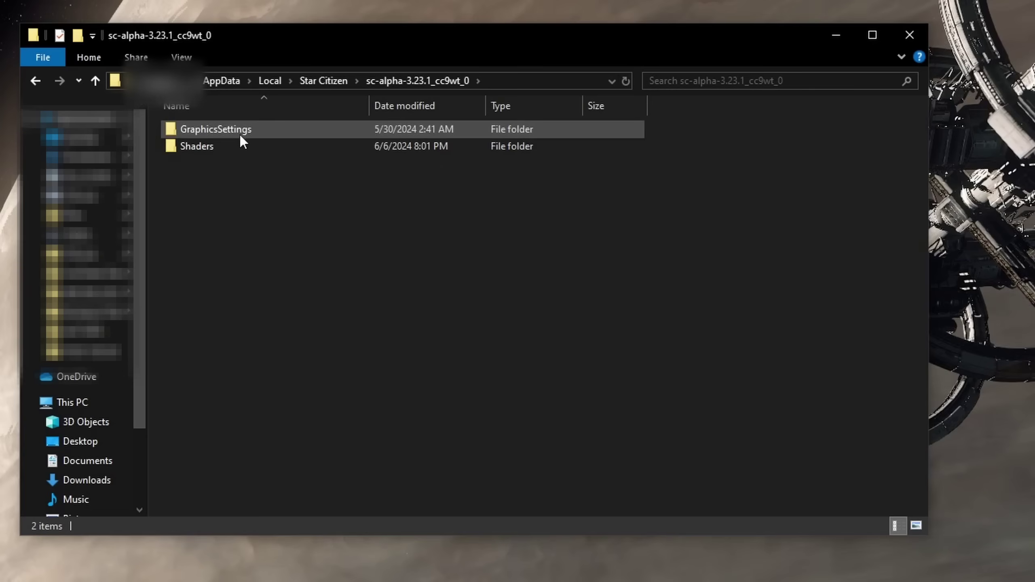
pyautogui.rightClick(217, 147)
pyautogui.click(196, 147)
pyautogui.rightClick(202, 147)
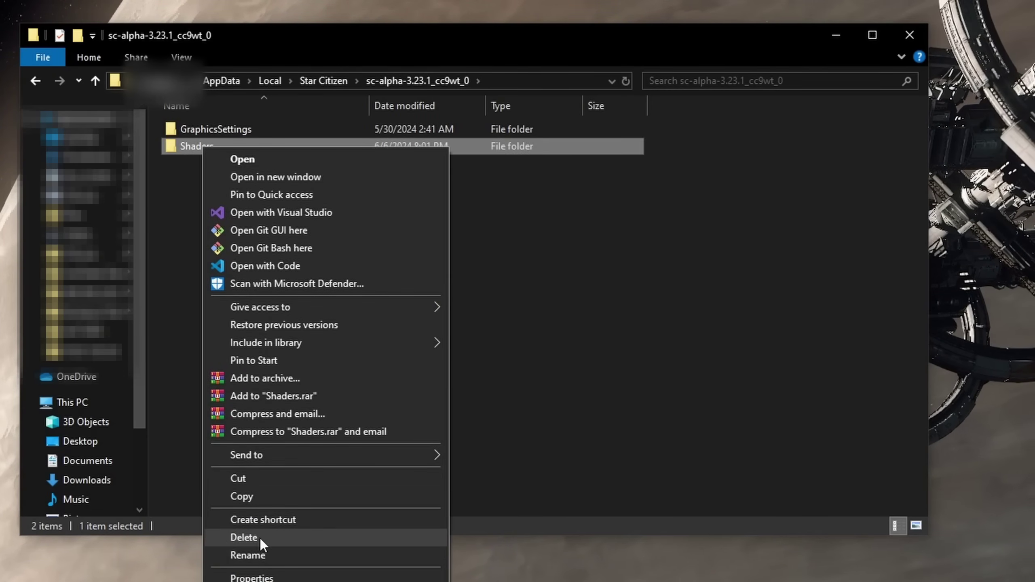
pyautogui.click(667, 429)
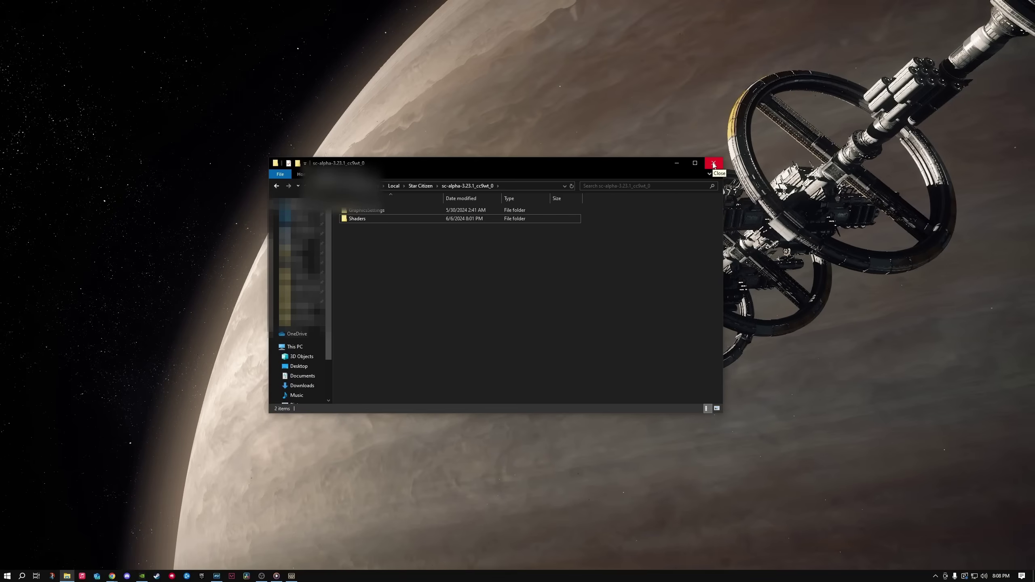
pyautogui.click(713, 163)
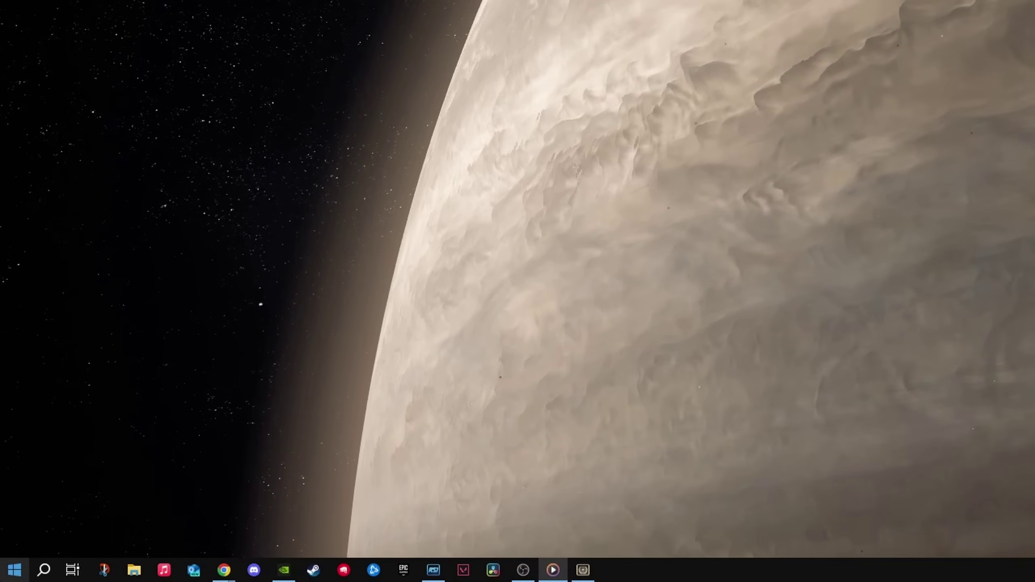
pyautogui.click(12, 572)
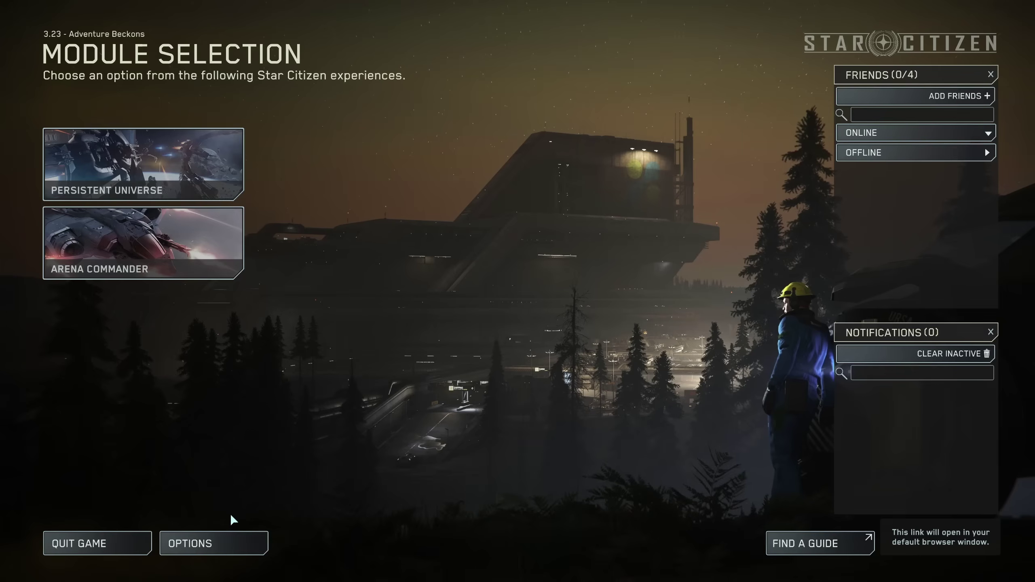
# Check the in-game Graphics options: 2560 X 1440 Fullscreen, Direct3D 11, DLSS Balanced (57%), Quality High
pyautogui.click(219, 544)
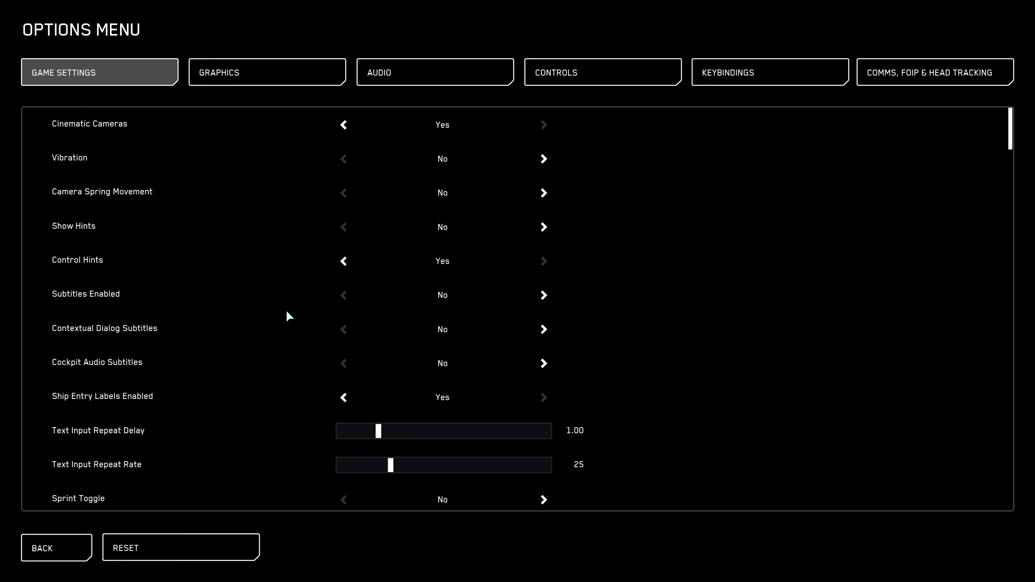
pyautogui.click(257, 79)
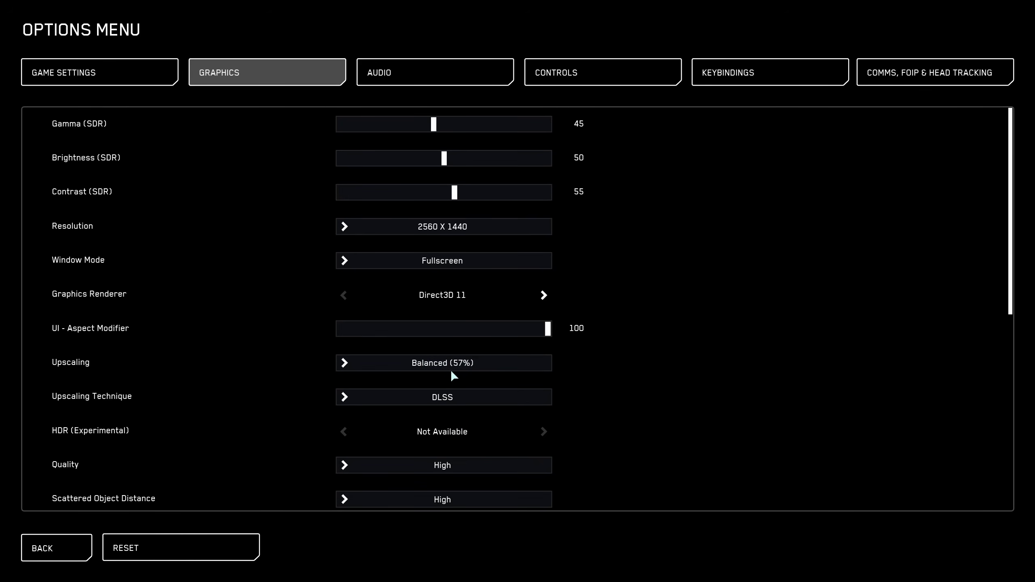
pyautogui.scroll(-1, 611, 399)
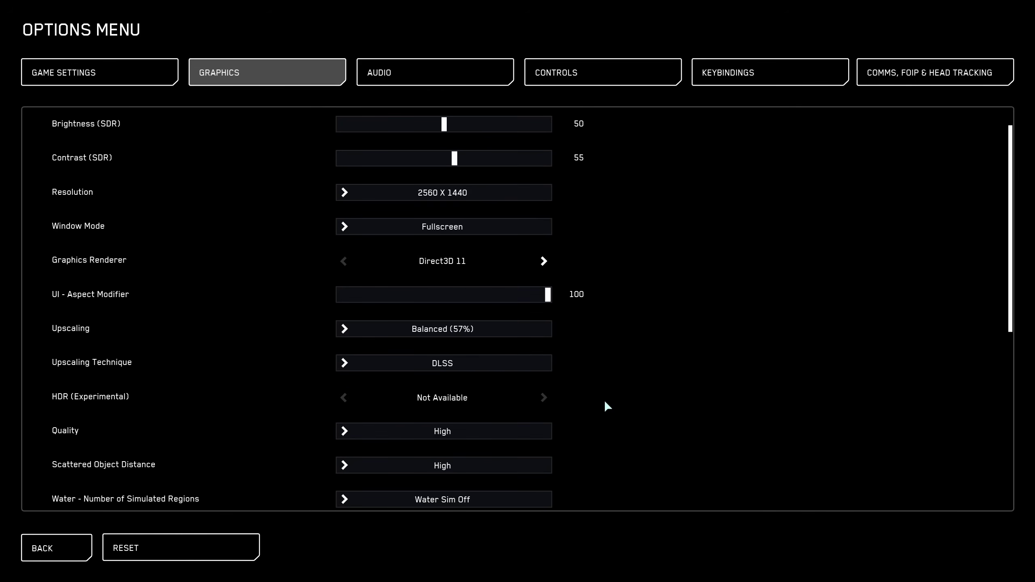
pyautogui.scroll(1, 600, 401)
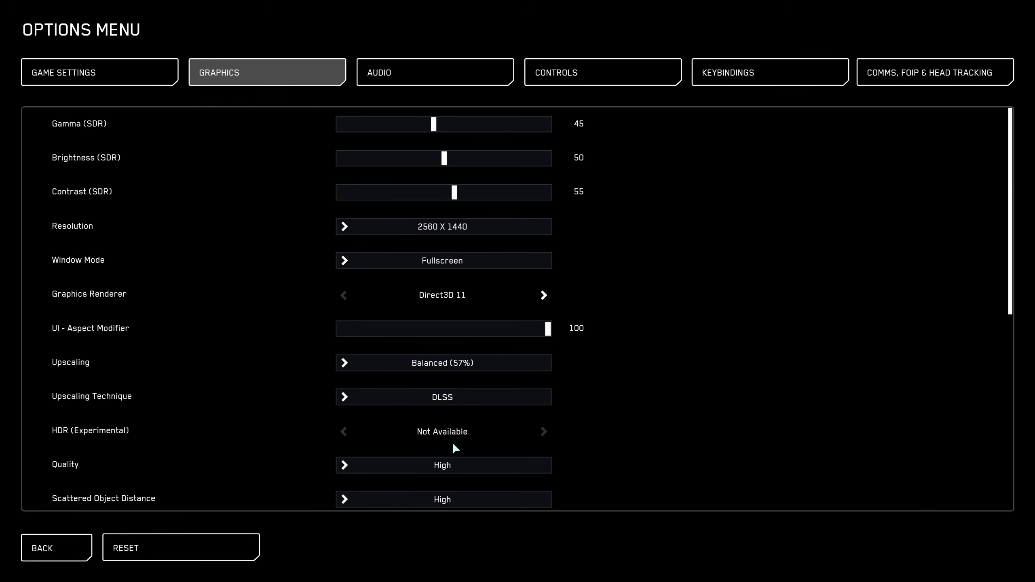
# Check the Graphics settings (Volumetric Clouds, Field of View 110, Motion Blur, VSync, Sharpening), then leave the options
pyautogui.scroll(-10, 592, 435)
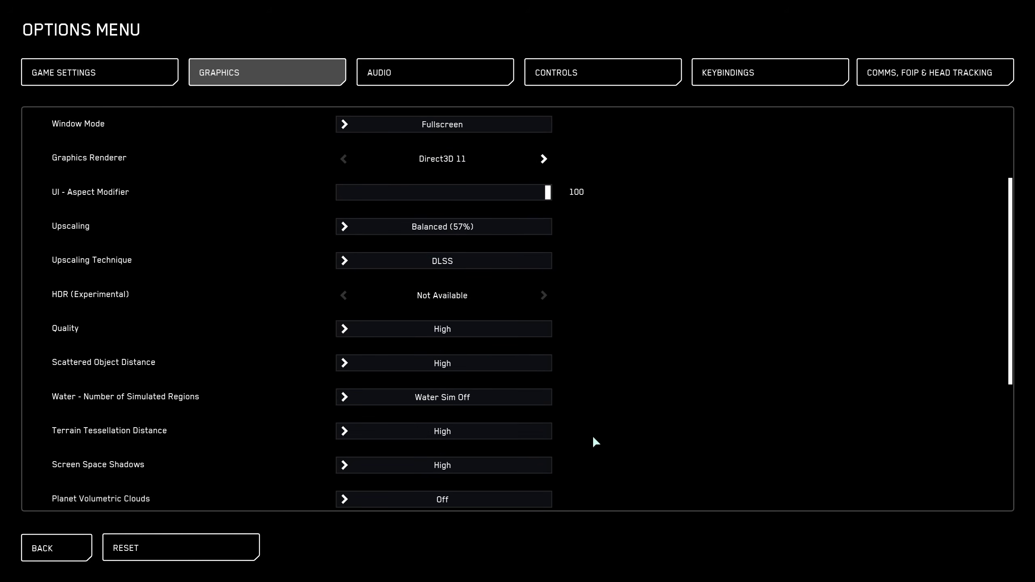
pyautogui.scroll(1, 603, 426)
pyautogui.scroll(-2, 606, 404)
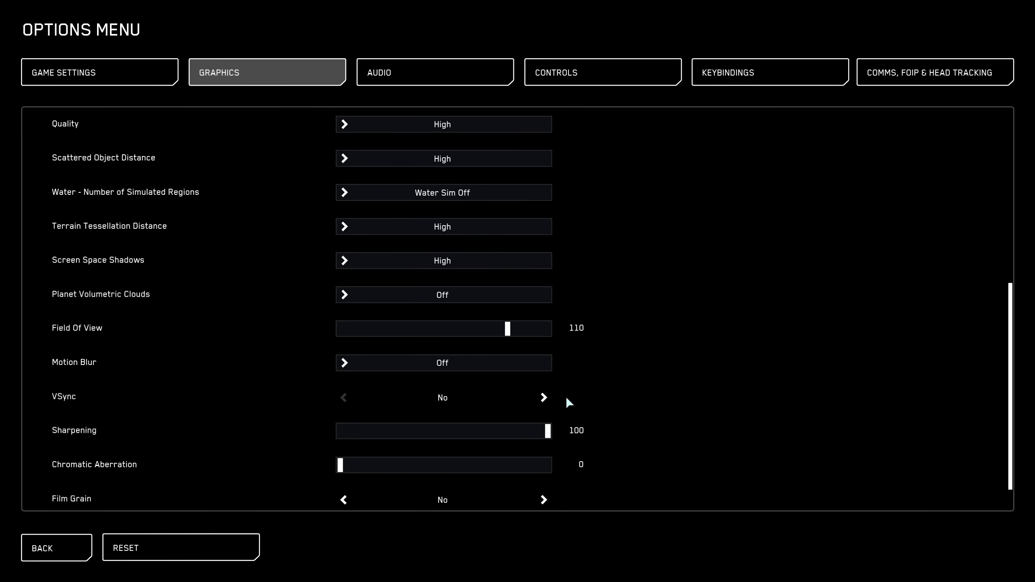
pyautogui.scroll(-1, 568, 403)
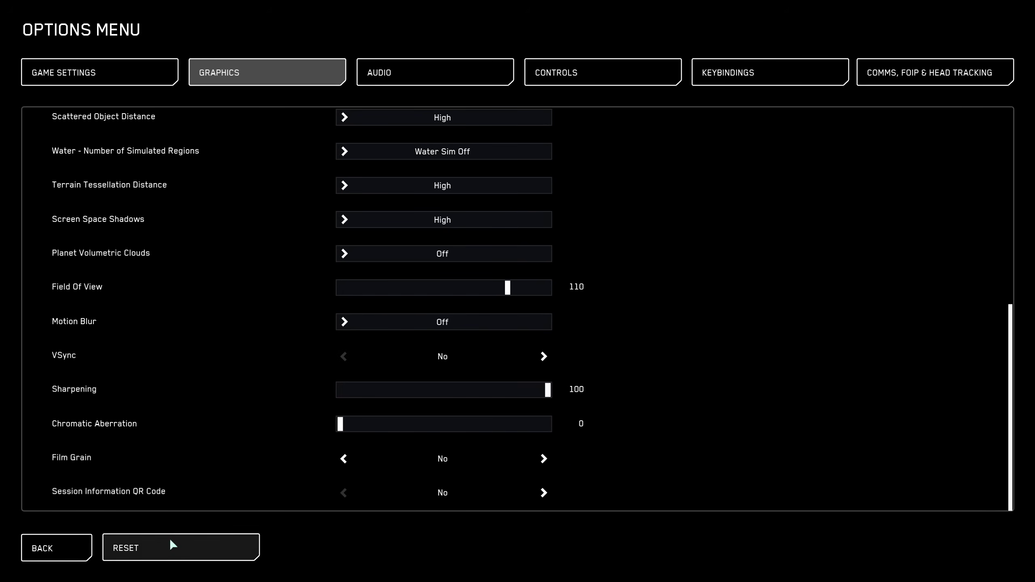
pyautogui.click(58, 542)
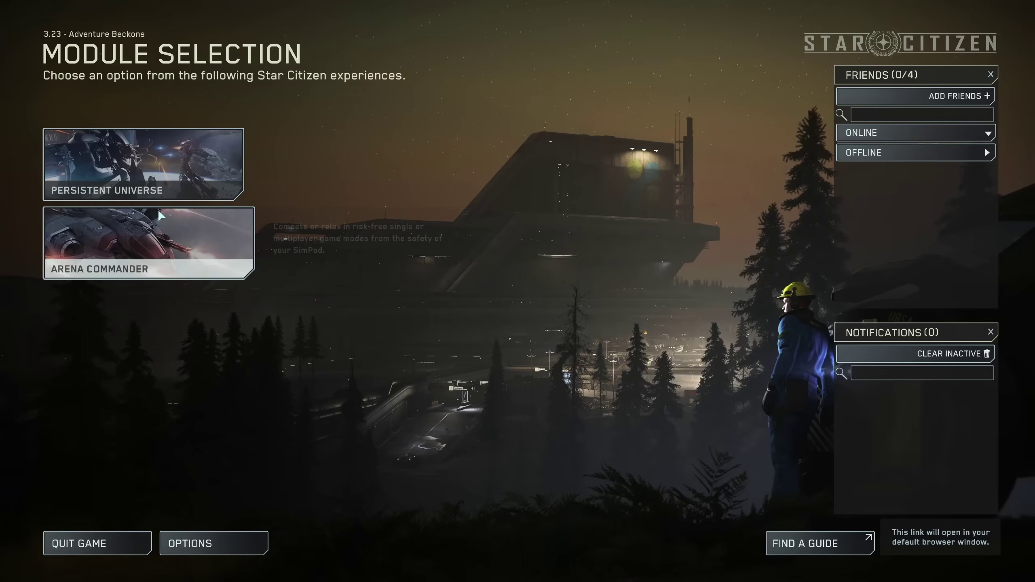
# Enter the Persistent Universe and plot a quantum travel route to Hurston on the starmap
pyautogui.click(122, 162)
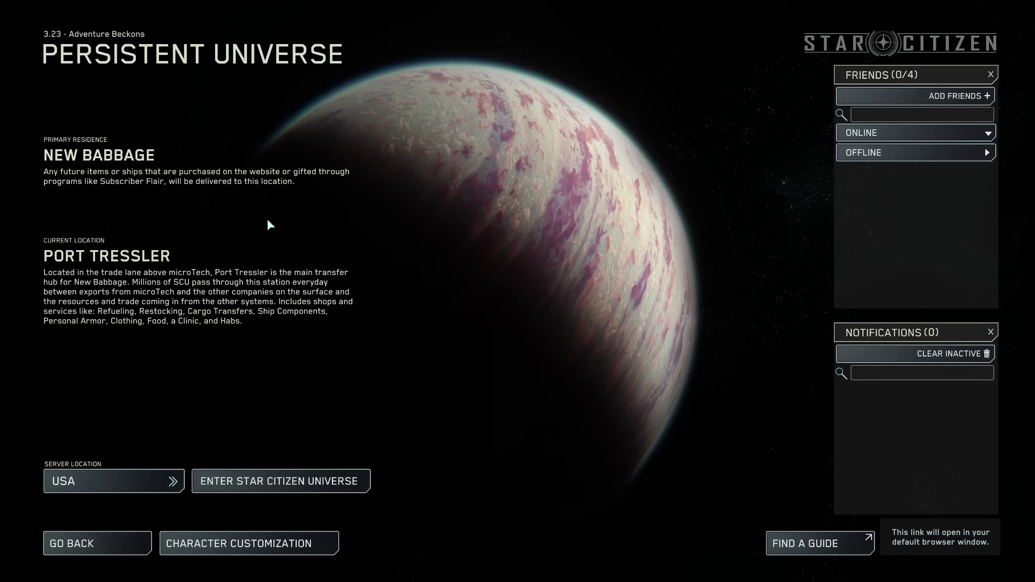
pyautogui.click(253, 486)
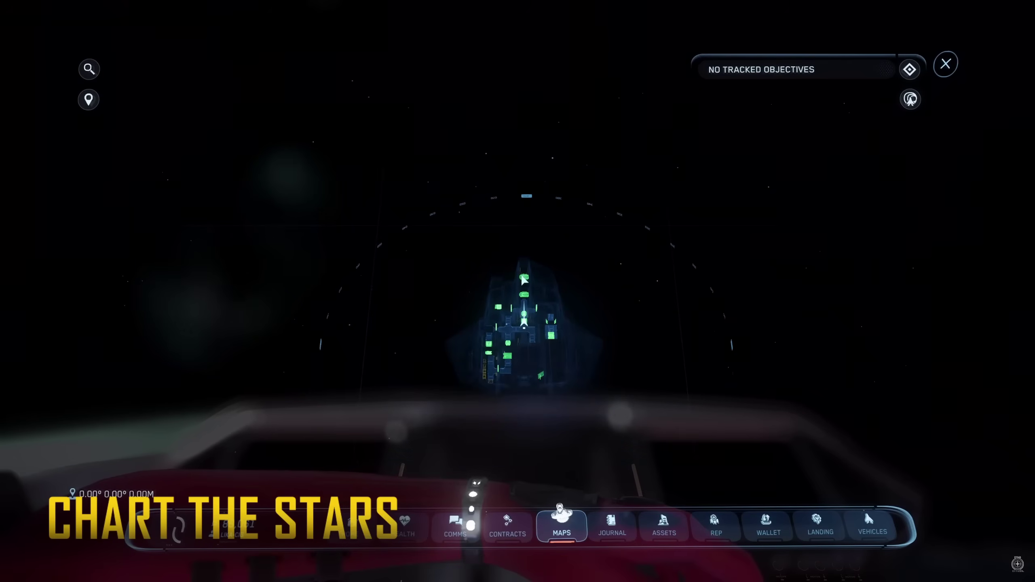
pyautogui.click(272, 346)
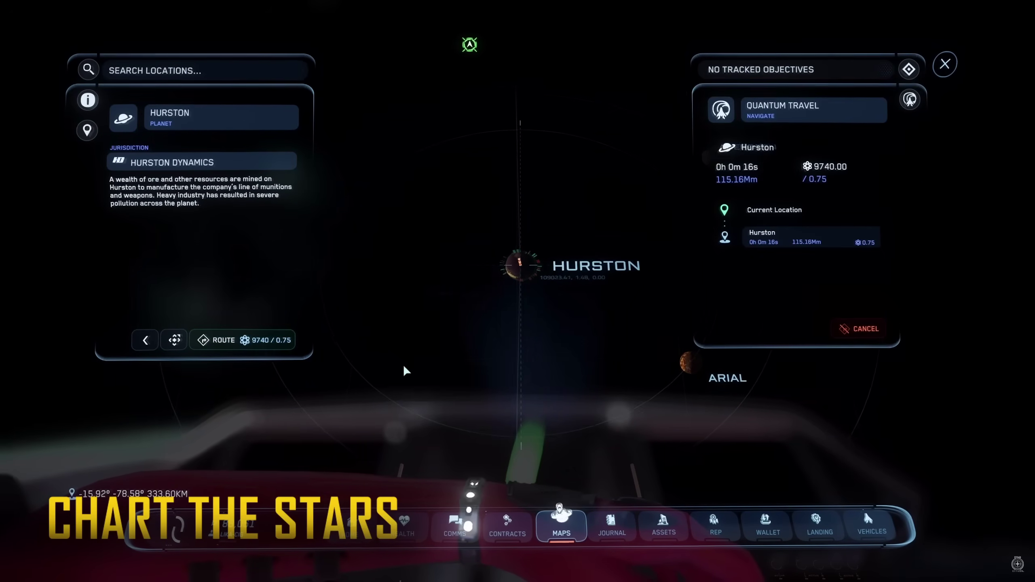